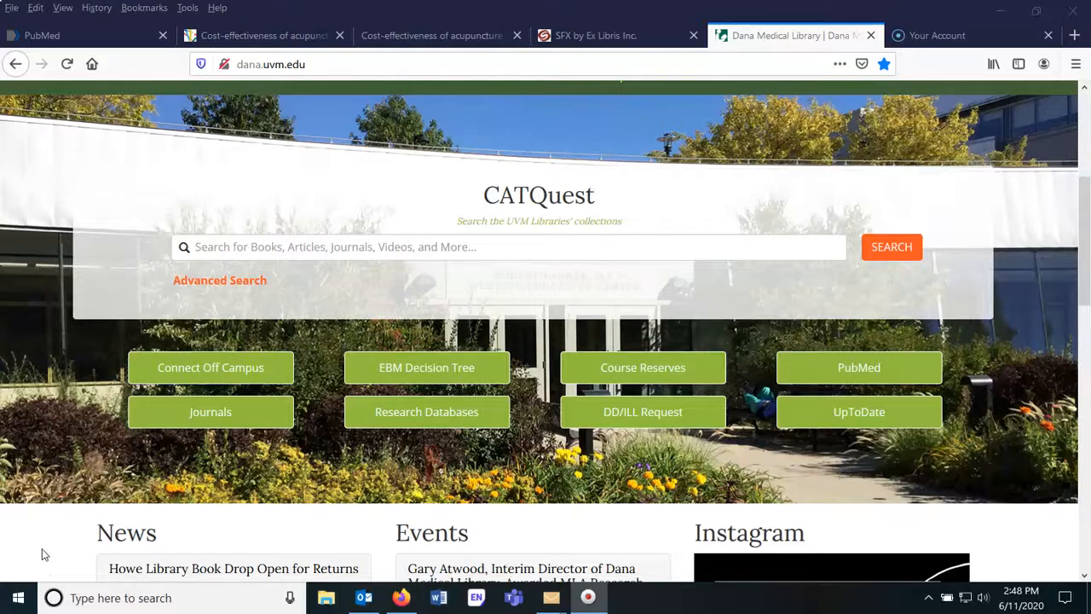
Switch to the open PubMed page and search it for "acupuncture low back pain".
click(44, 545)
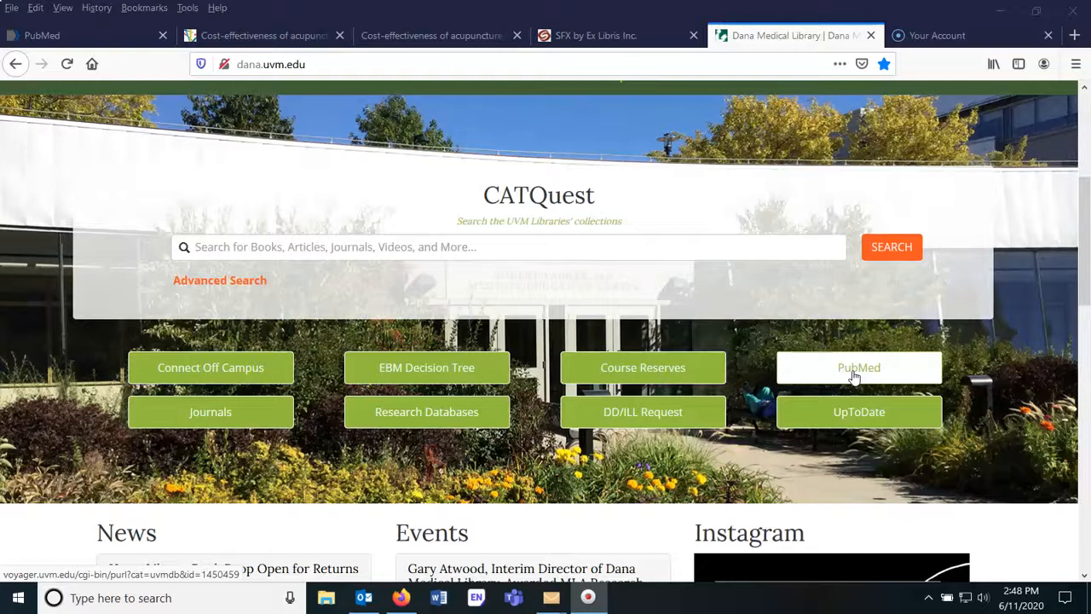
click(73, 36)
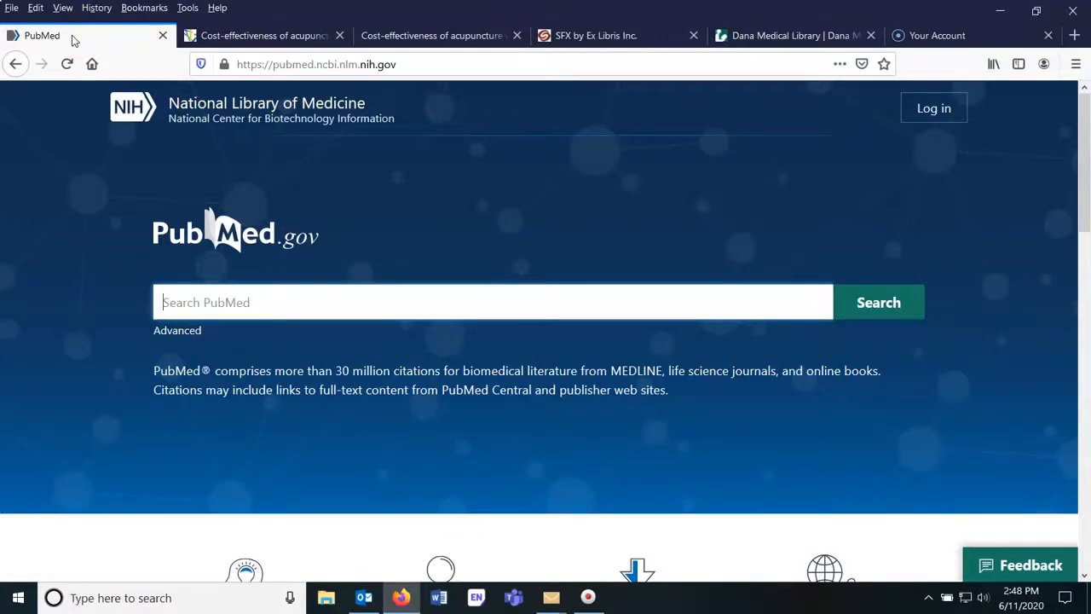
text(acupuncture low back pain)
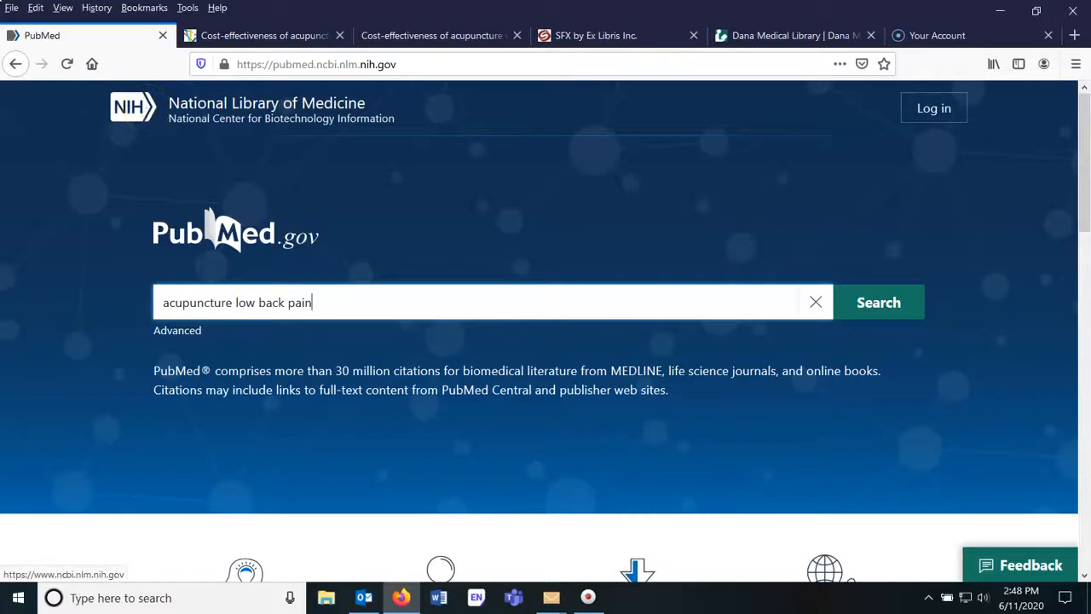
click(877, 309)
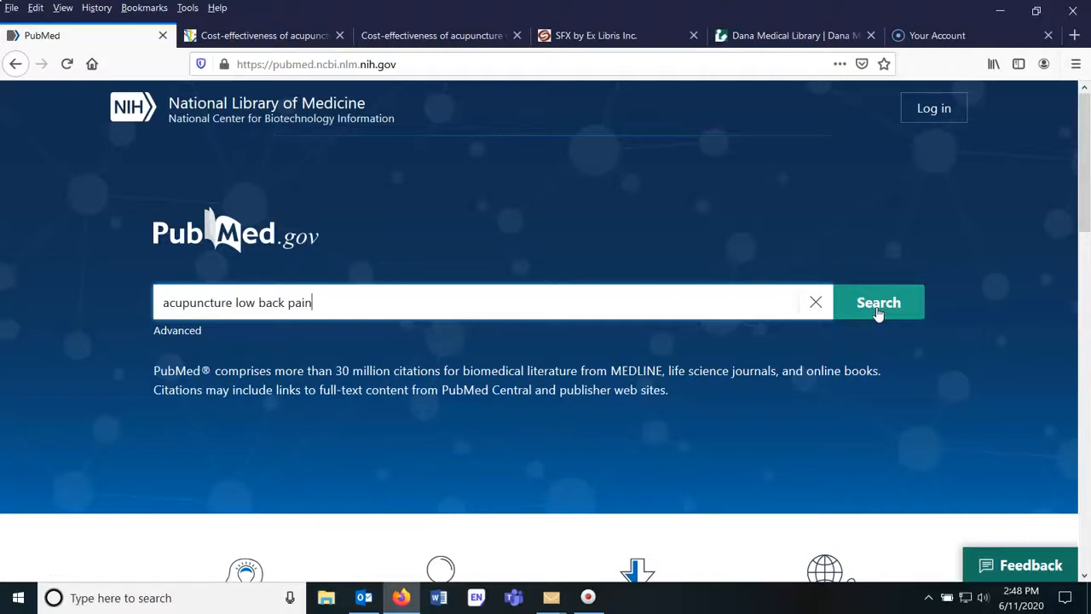
click(878, 305)
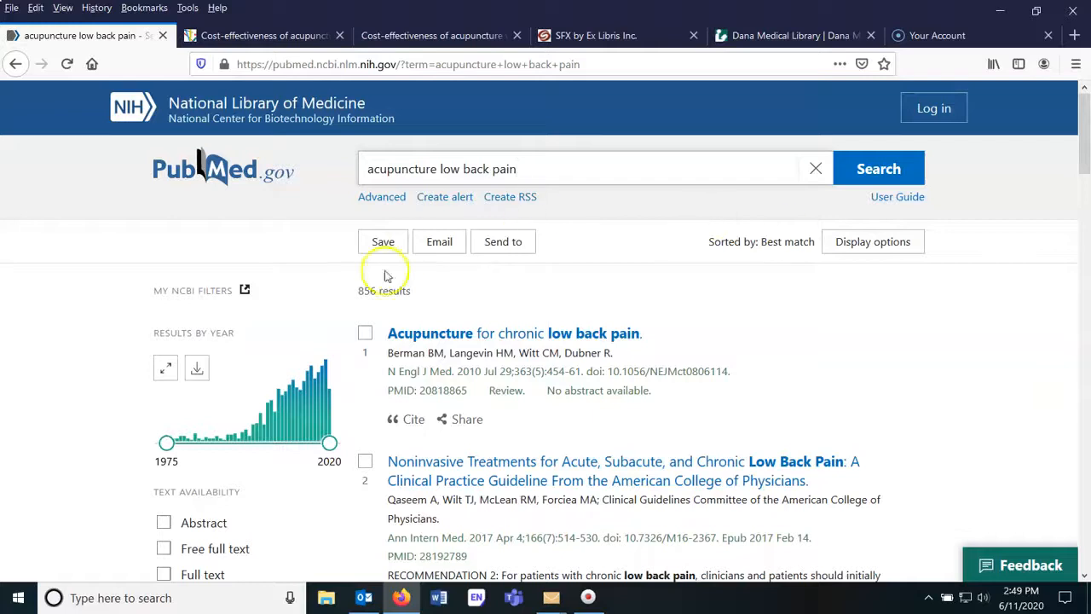
Sort the search results by publication date instead of best match.
drag(483, 372, 453, 372)
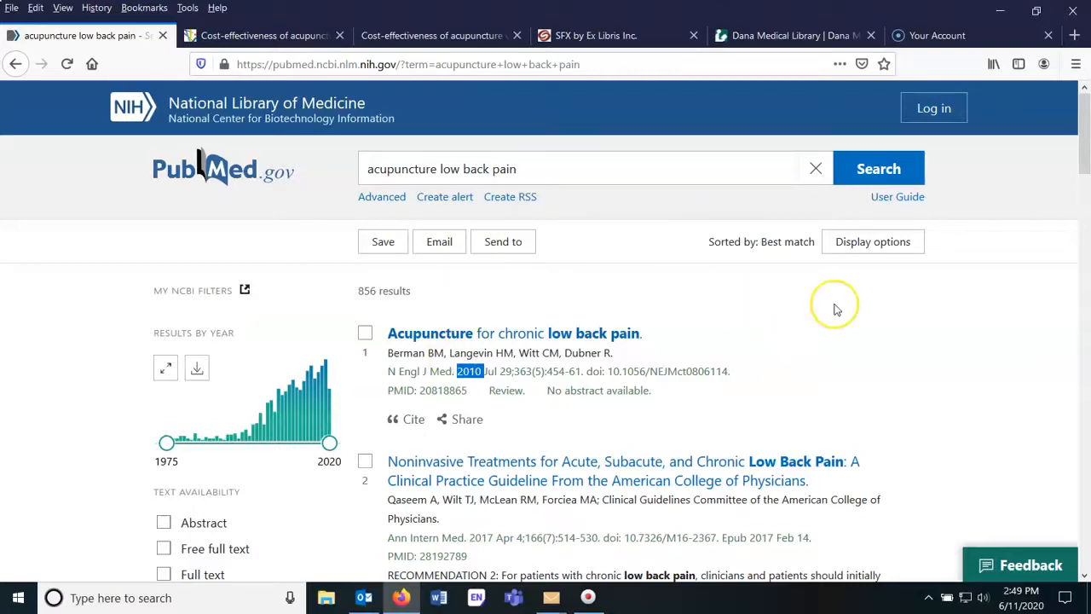
click(872, 244)
click(895, 350)
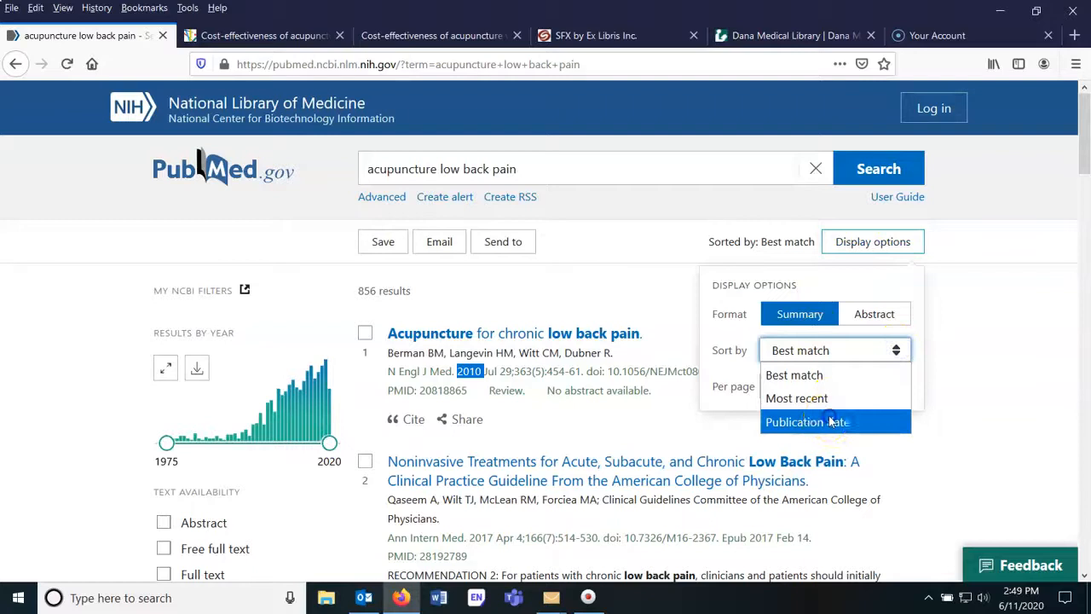
click(833, 422)
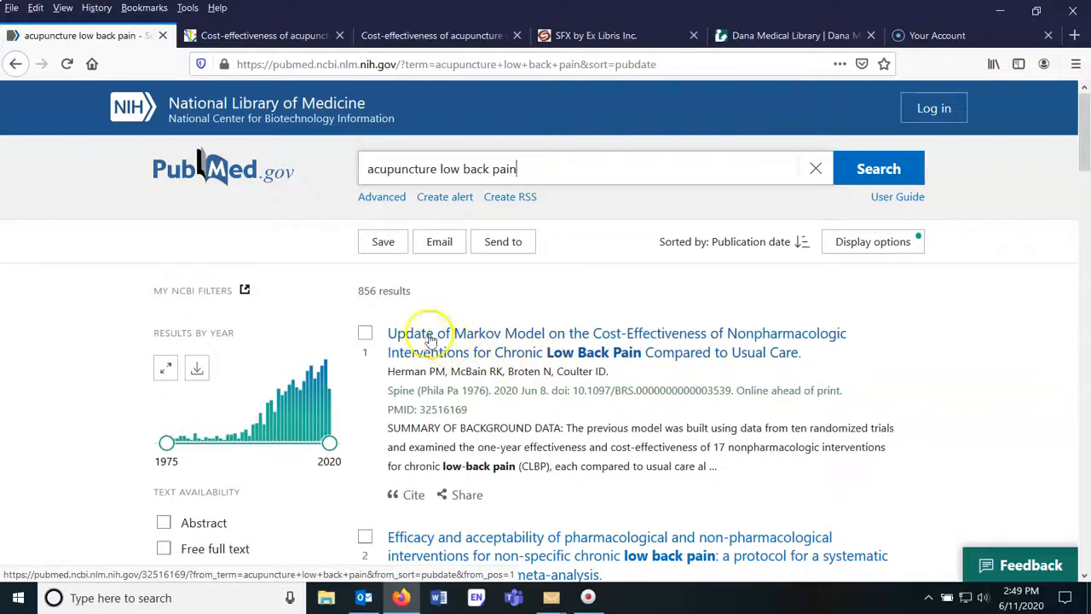
Limit the results to the years 2010–2020 on the expanded results-by-year timeline, and collapse the timeline again.
scroll(261, 315, down, 2)
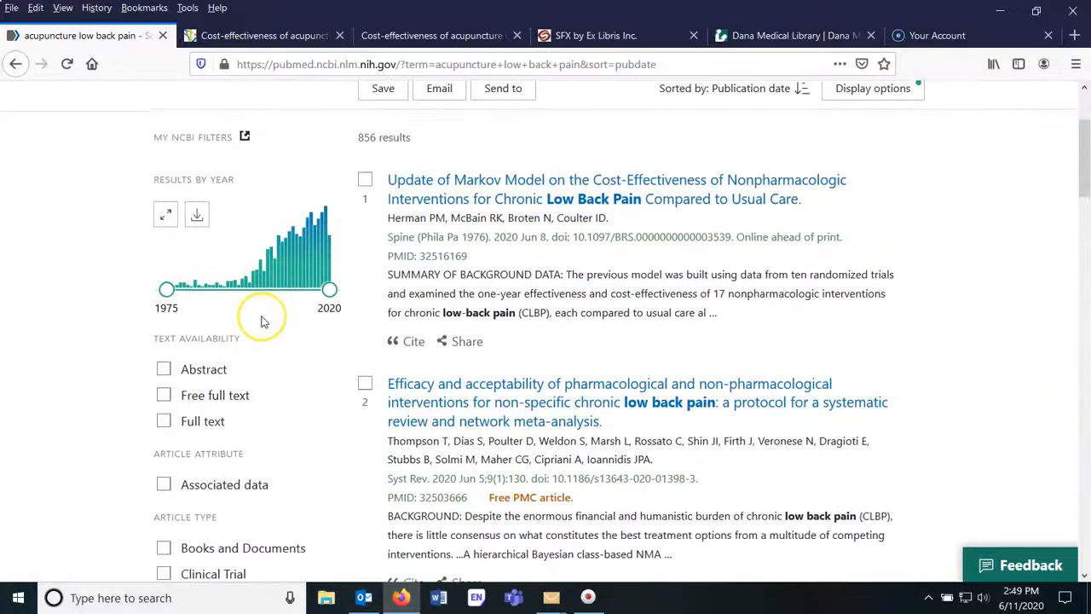
scroll(261, 316, down, 3)
scroll(261, 316, down, 4)
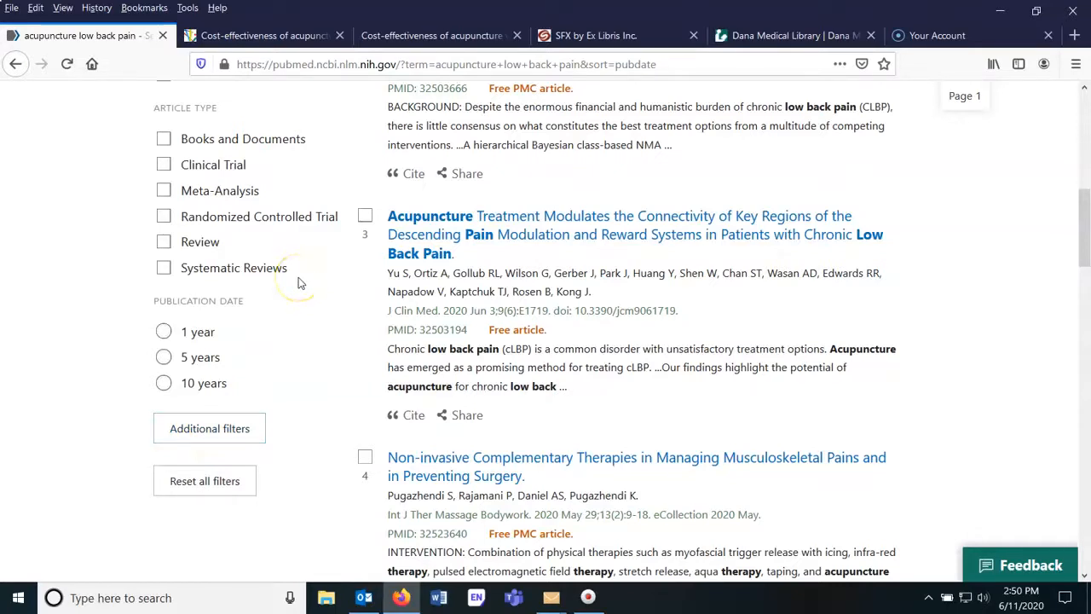
scroll(298, 283, up, 7)
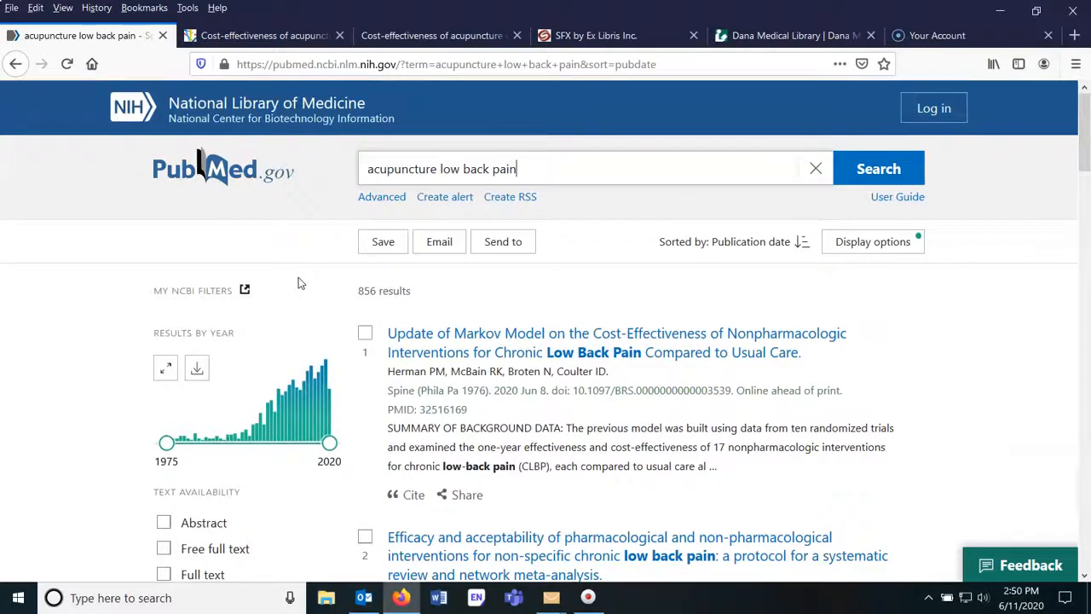
click(166, 369)
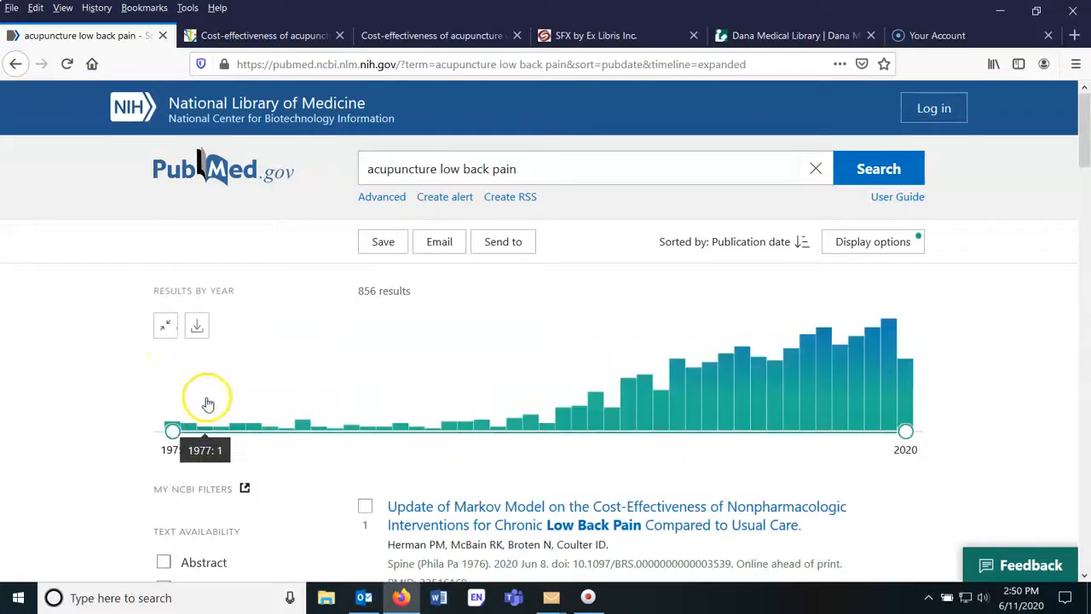
drag(172, 431, 738, 459)
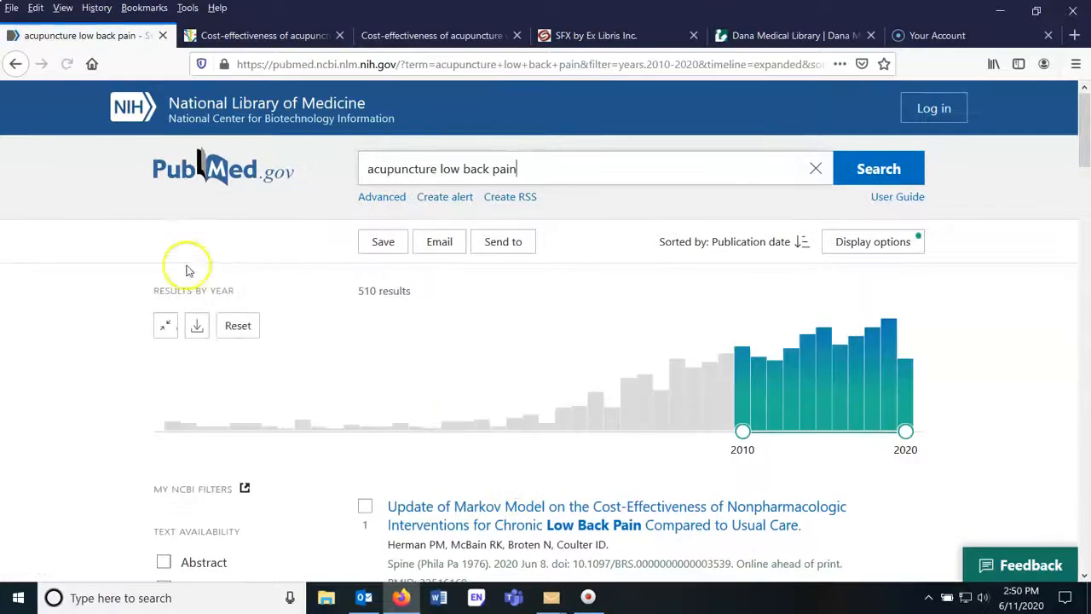
click(165, 326)
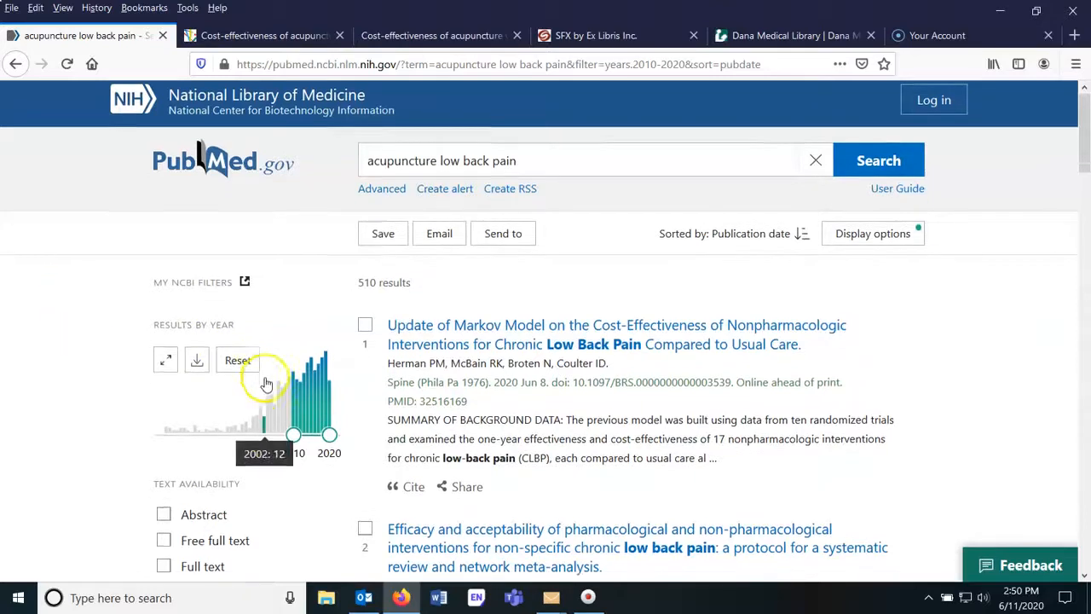
Add the Humans species filter and the English language filter to the list of available result filters.
scroll(267, 384, down, 4)
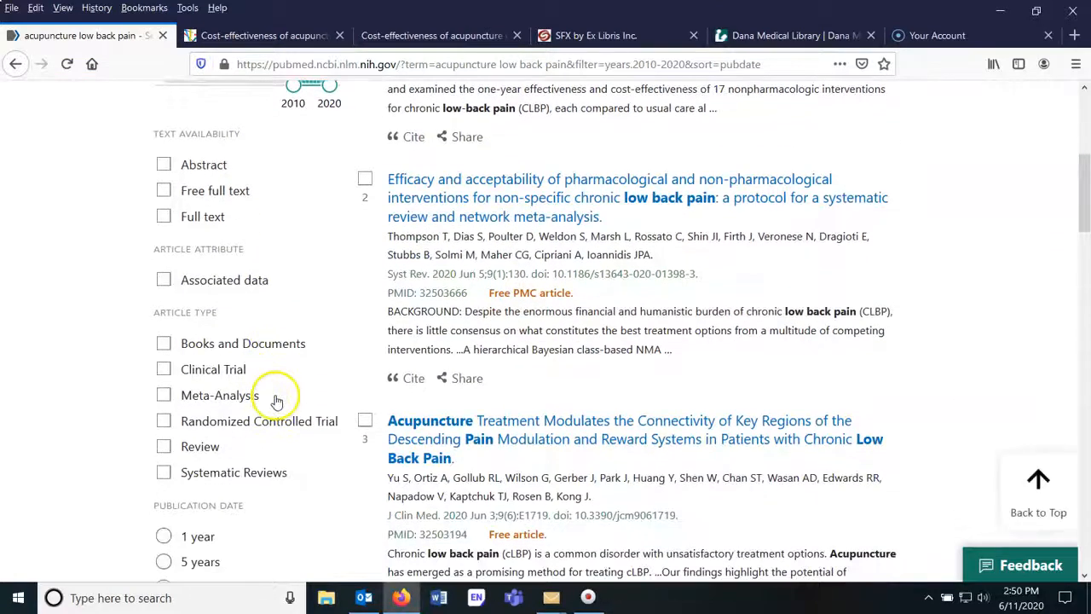
scroll(277, 394, down, 3)
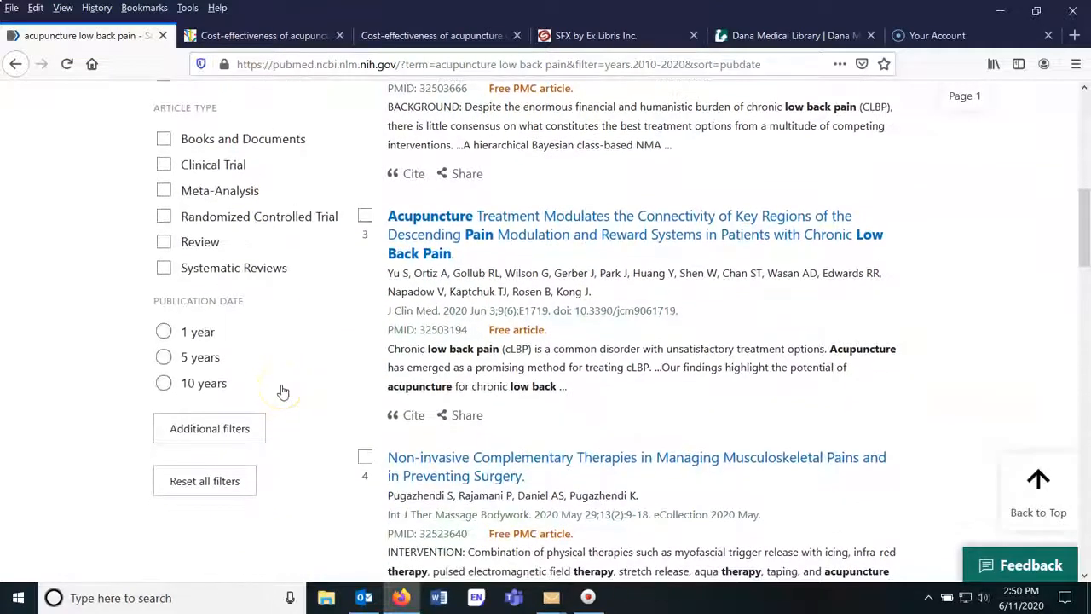
click(212, 430)
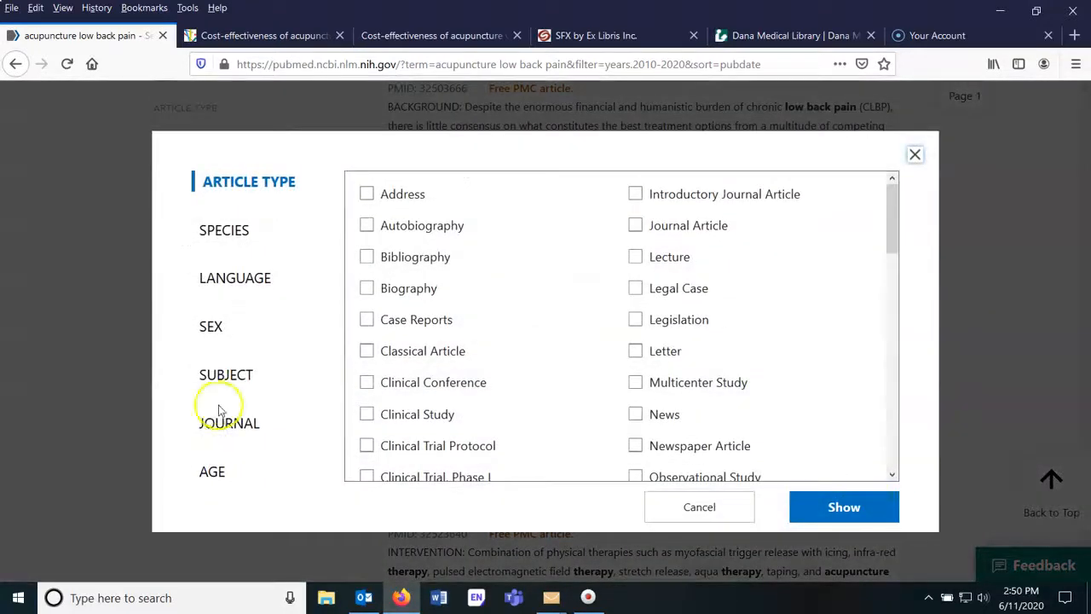
click(216, 236)
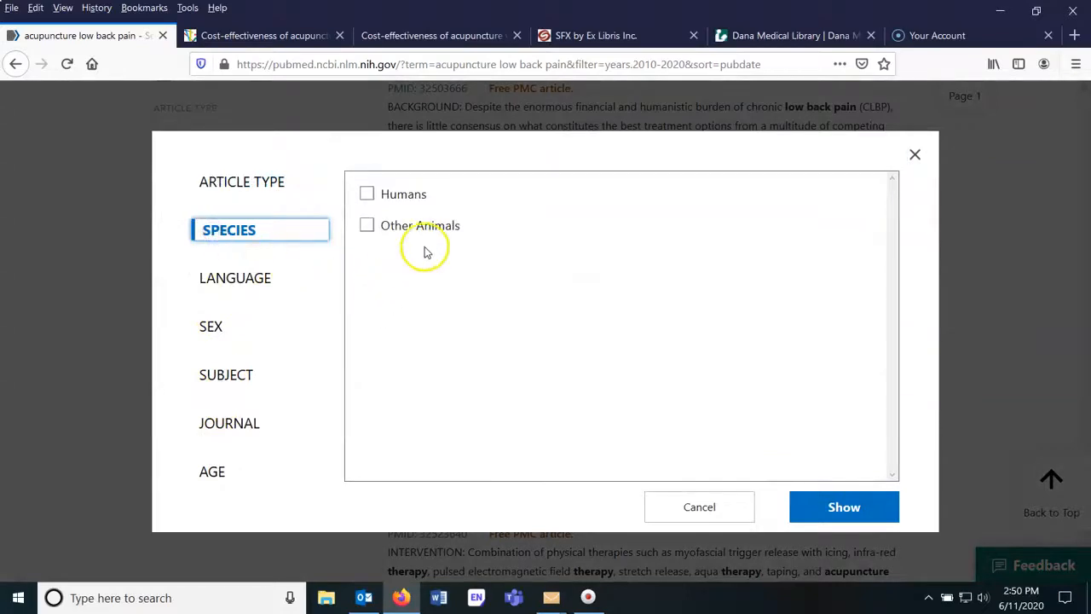
click(367, 194)
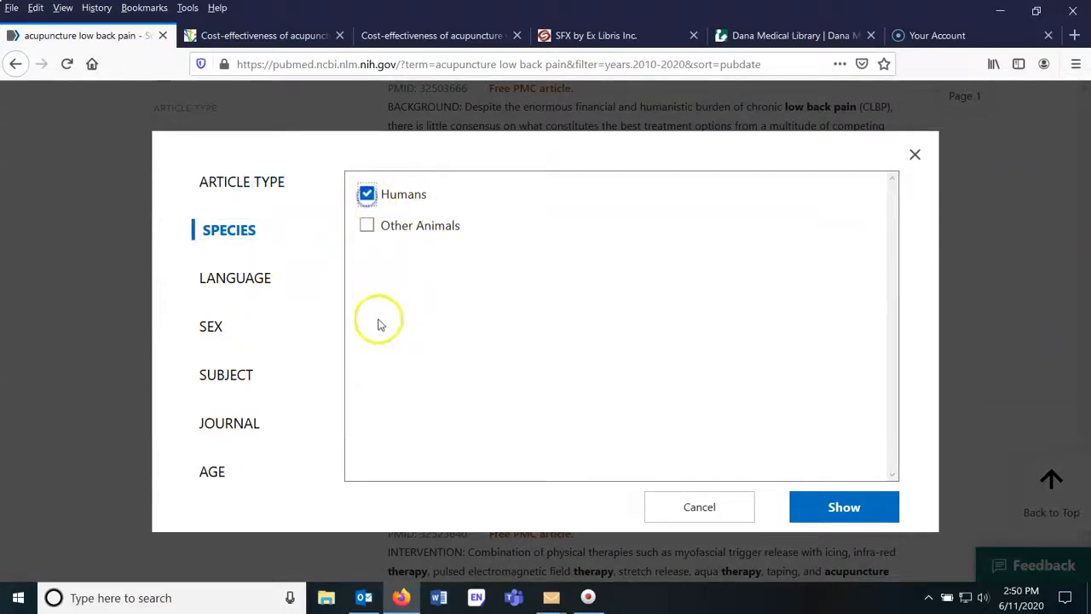
click(235, 282)
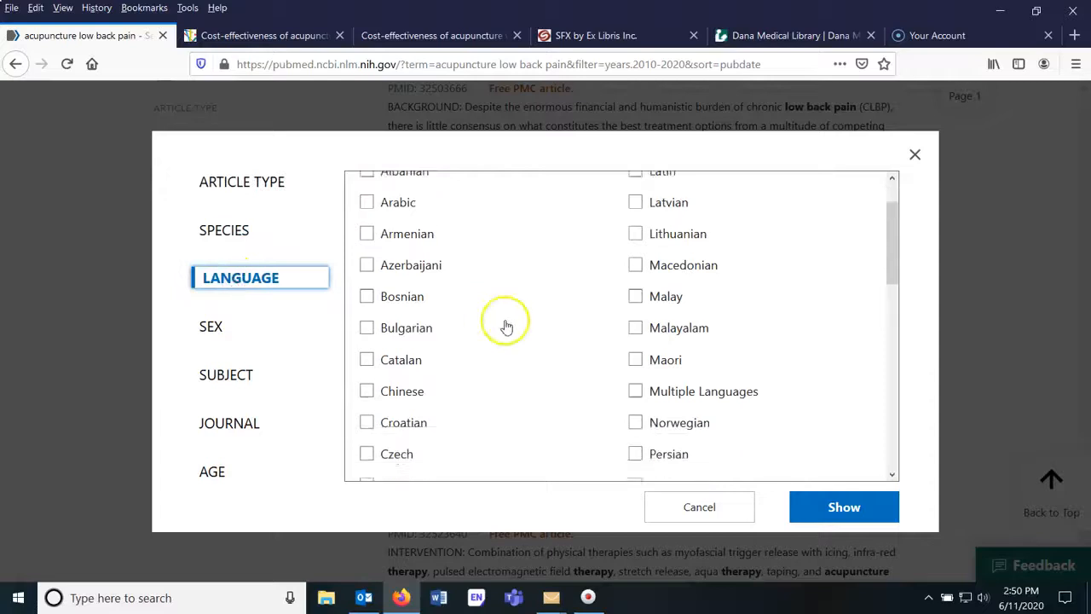
scroll(504, 324, down, 4)
click(363, 284)
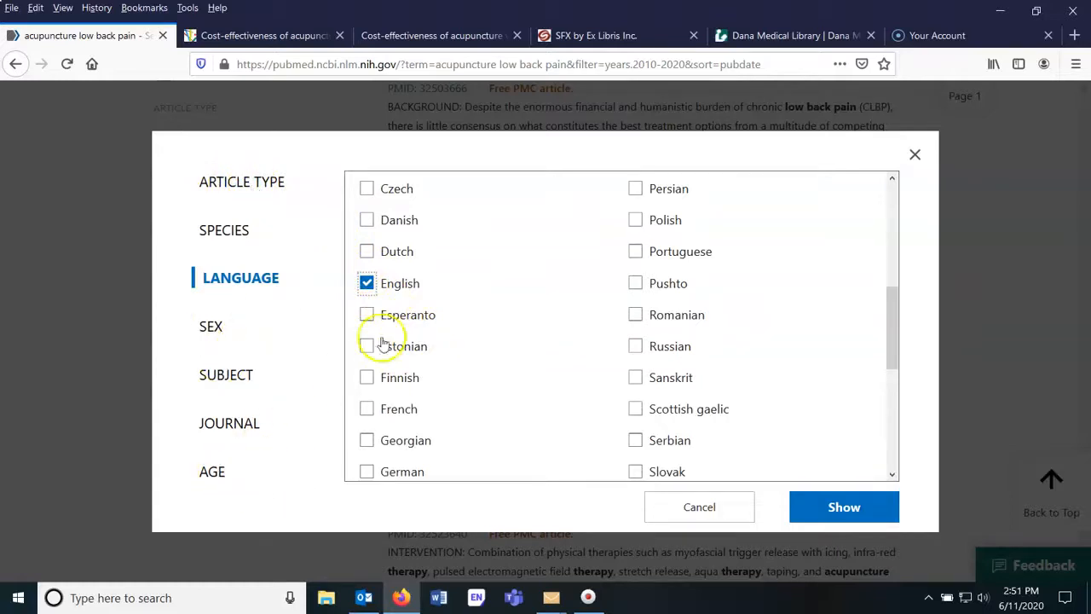
click(835, 507)
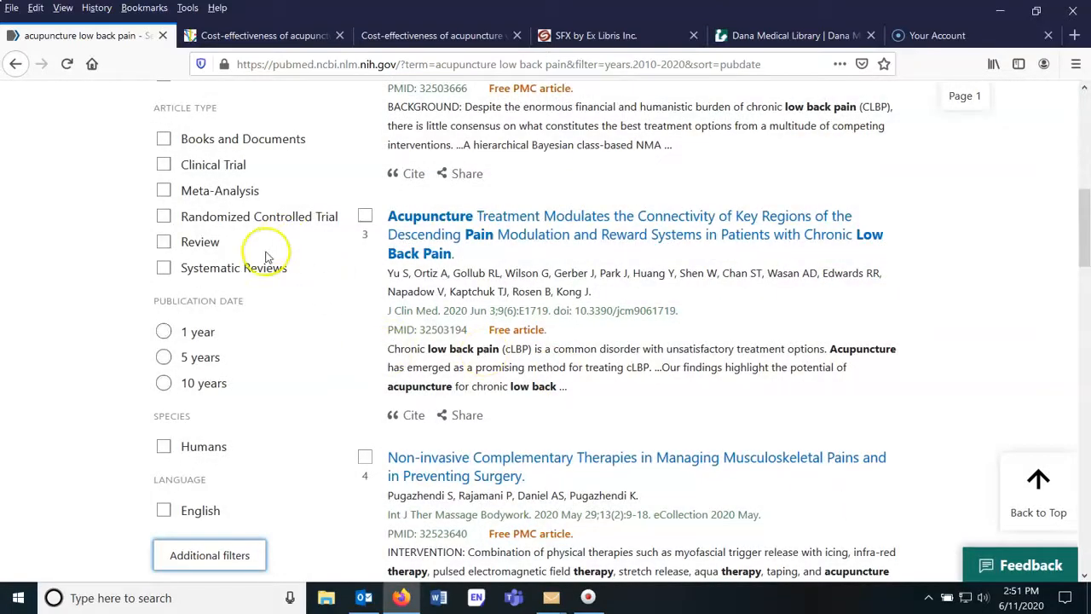
Apply the Humans and English filters to the search results.
scroll(239, 247, down, 1)
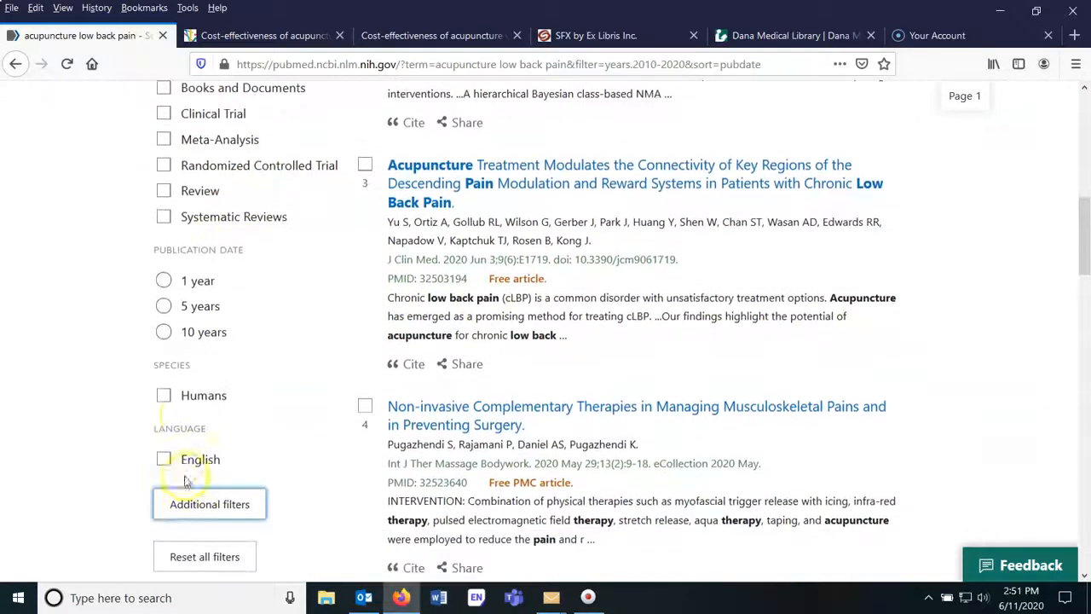
click(165, 395)
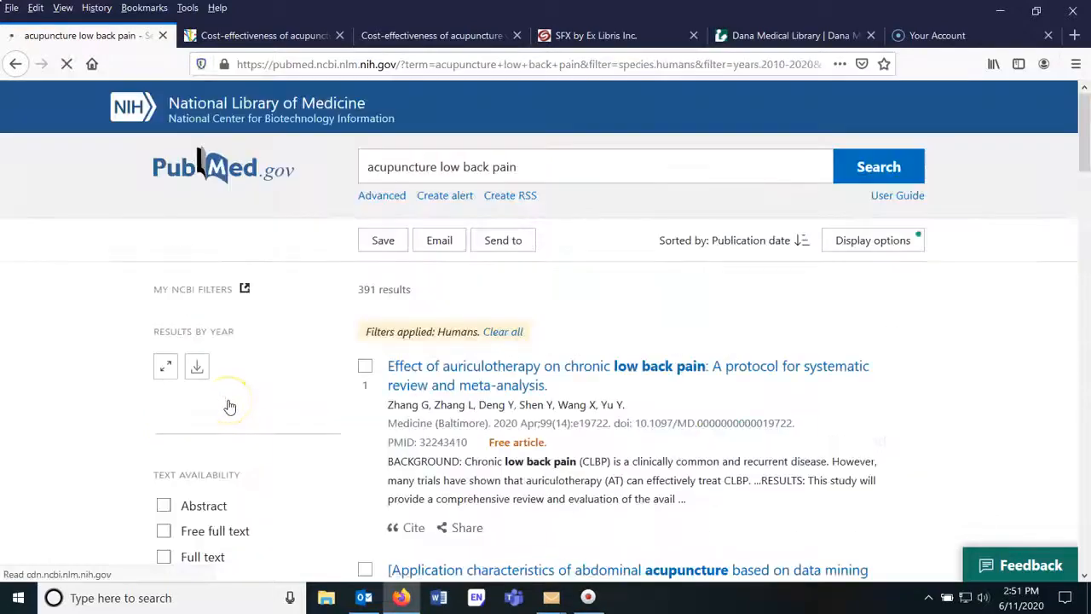
scroll(229, 406, down, 5)
scroll(228, 407, down, 3)
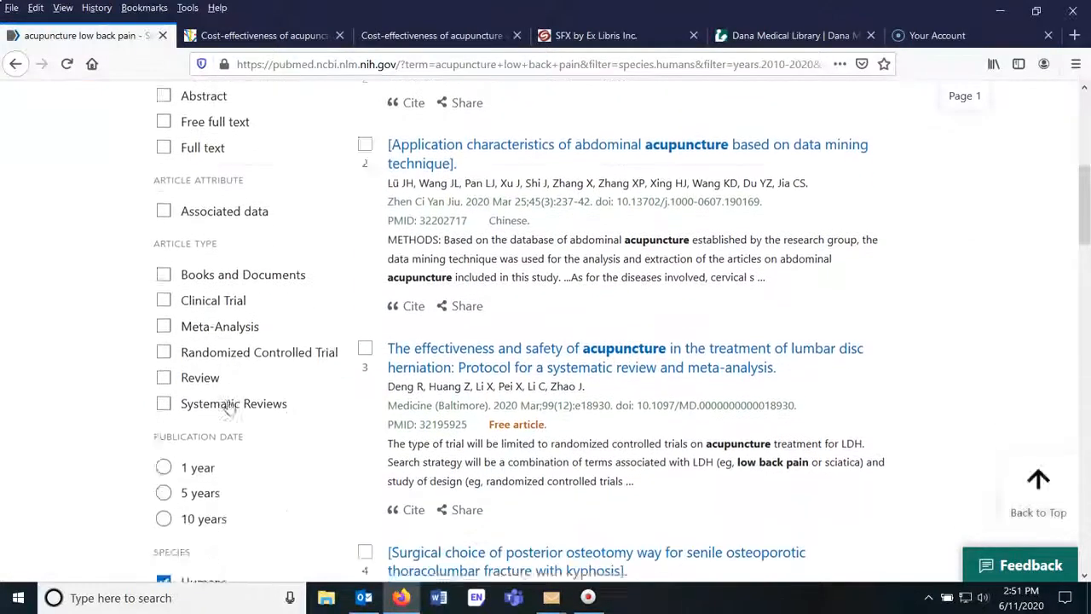
click(165, 512)
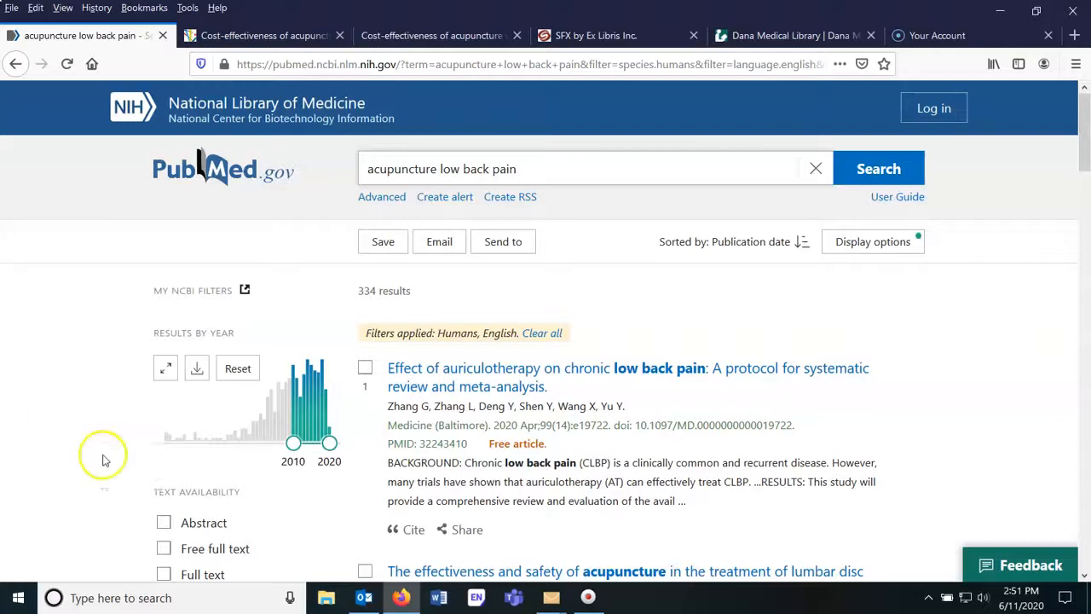
Try narrowing the results to the Review article type, and remove that filter again.
scroll(244, 484, down, 3)
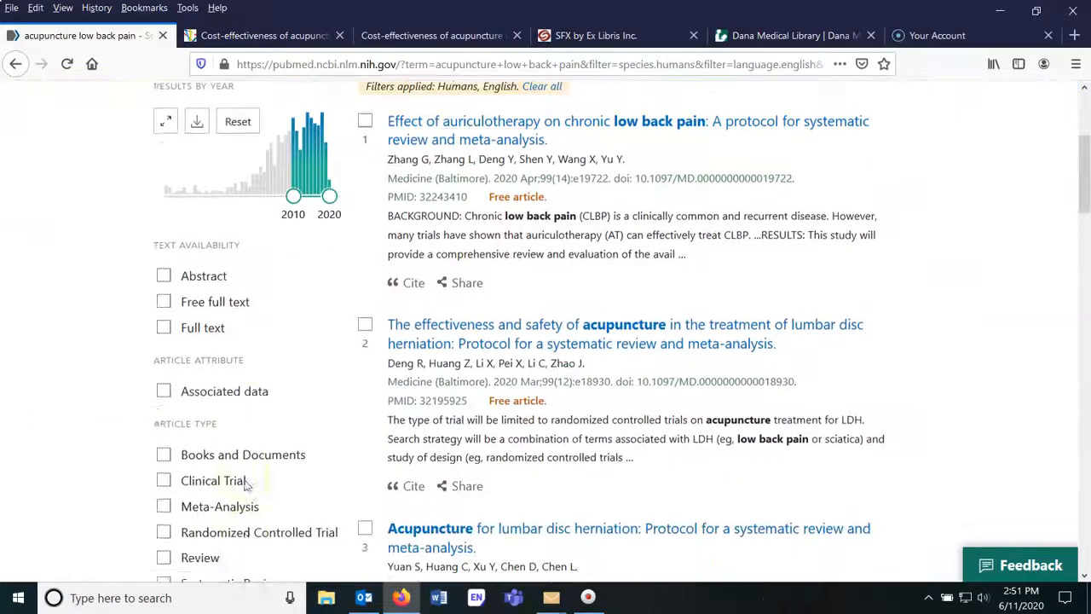
scroll(246, 484, down, 3)
click(164, 345)
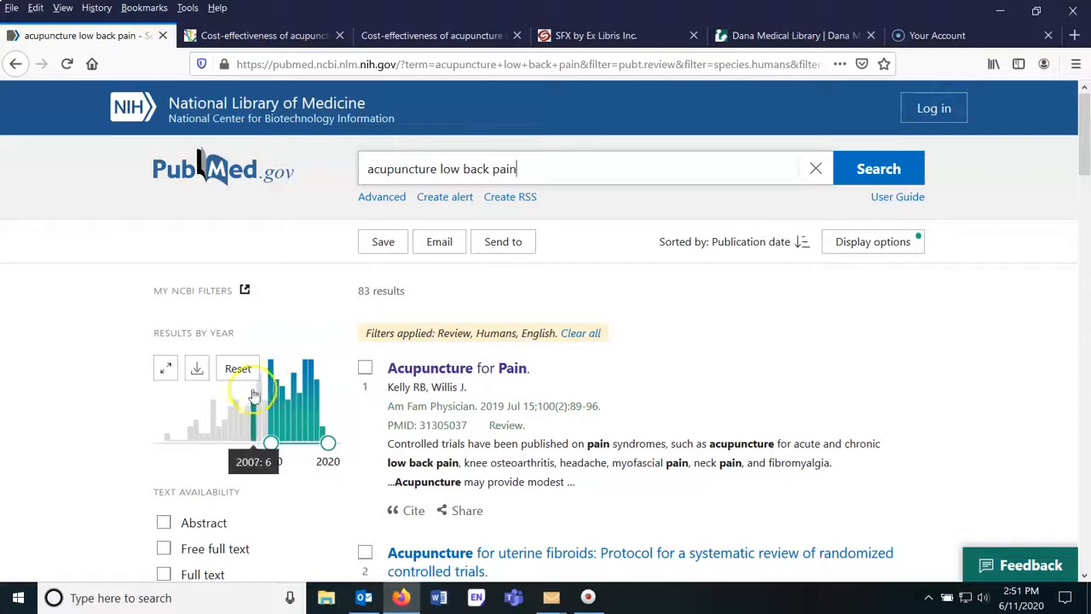
scroll(219, 438, down, 5)
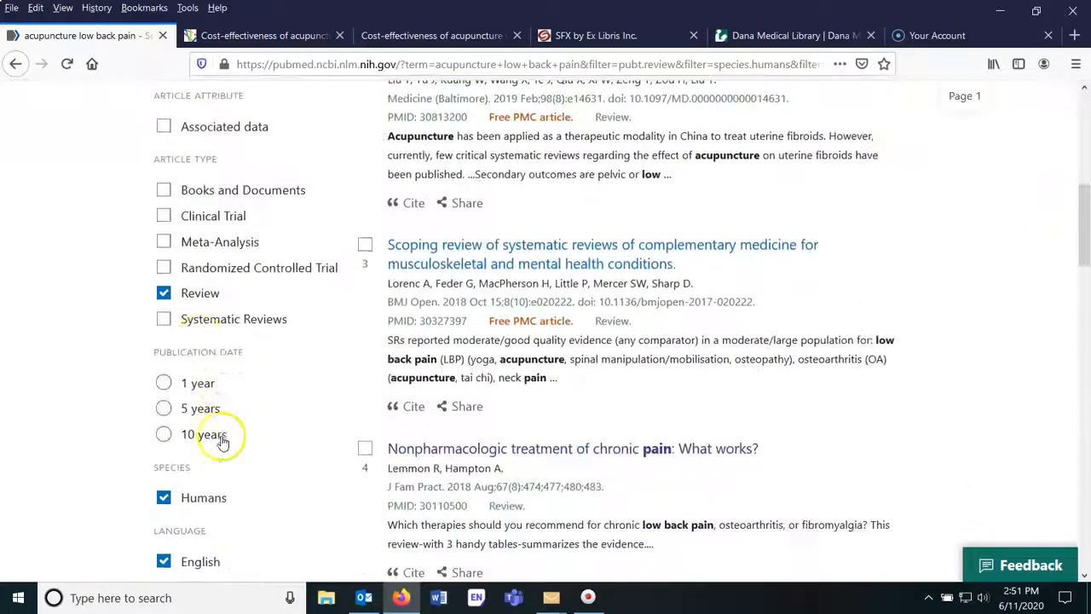
click(163, 293)
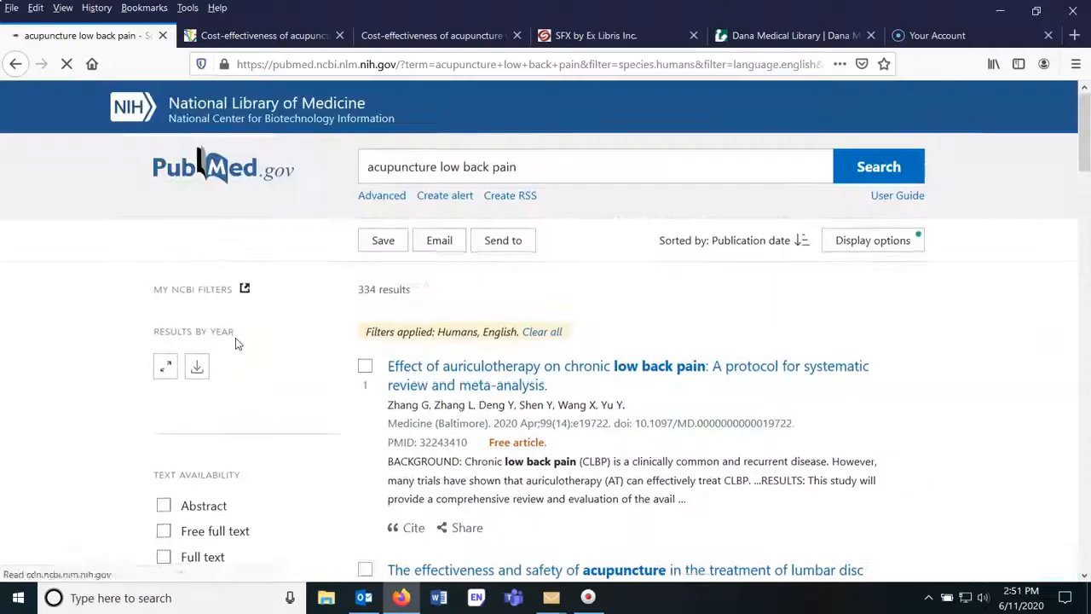
Restrict the results to the Randomized Controlled Trial article type.
scroll(236, 375, down, 4)
click(164, 370)
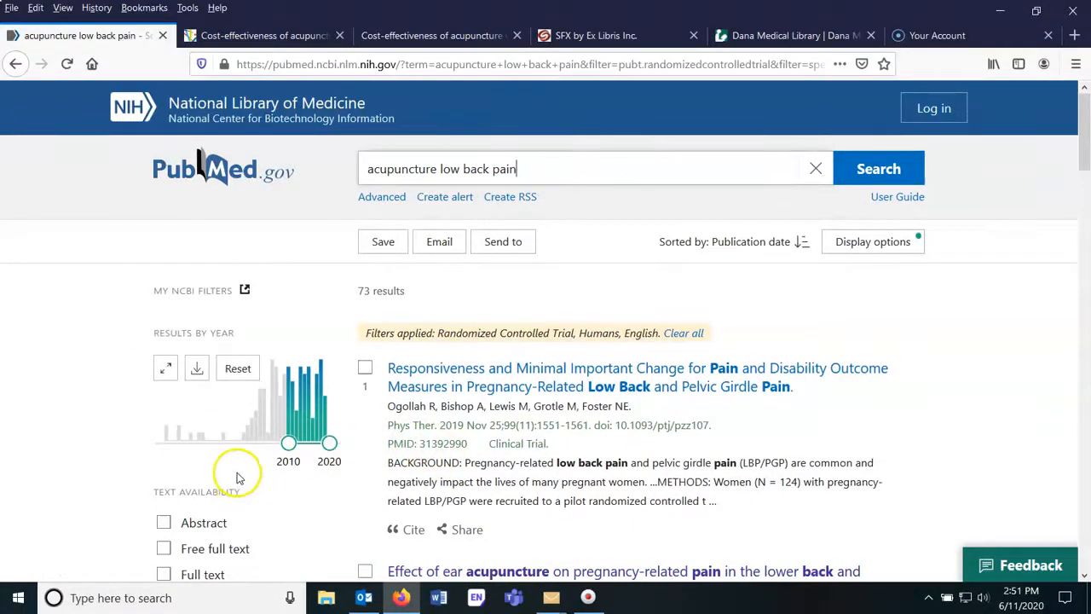
scroll(237, 476, down, 5)
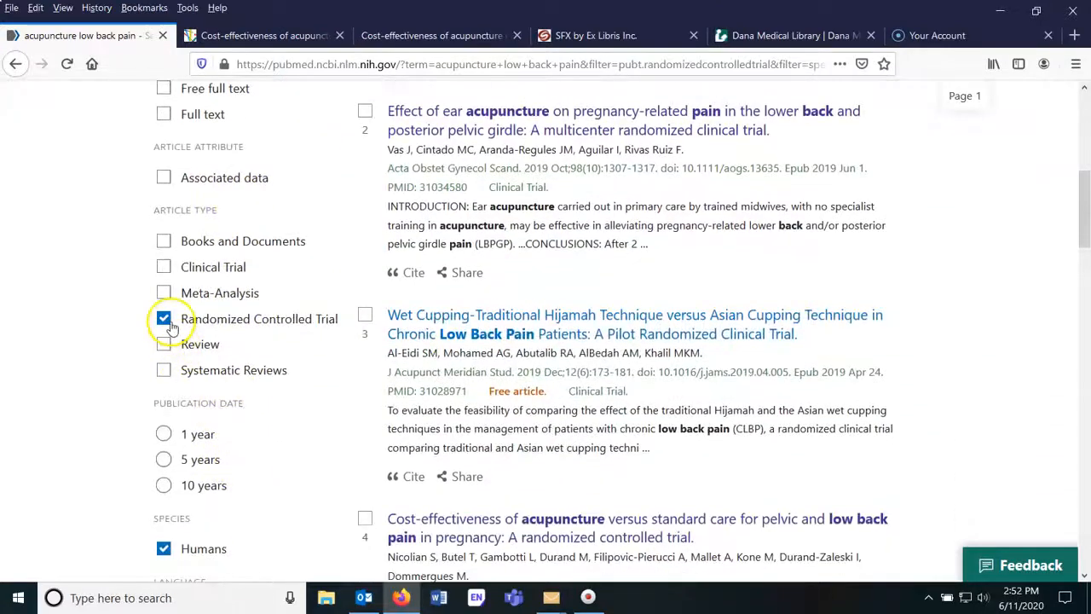
scroll(754, 473, up, 5)
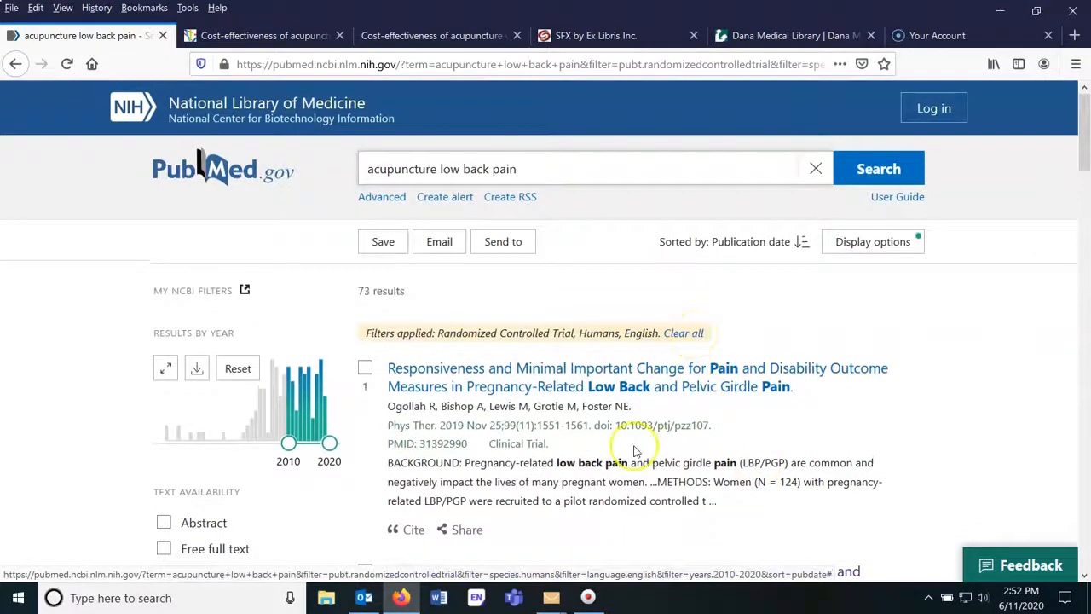
Open the article on the cost-effectiveness of acupuncture versus standard care for pelvic and low back pain in pregnancy.
scroll(573, 504, down, 3)
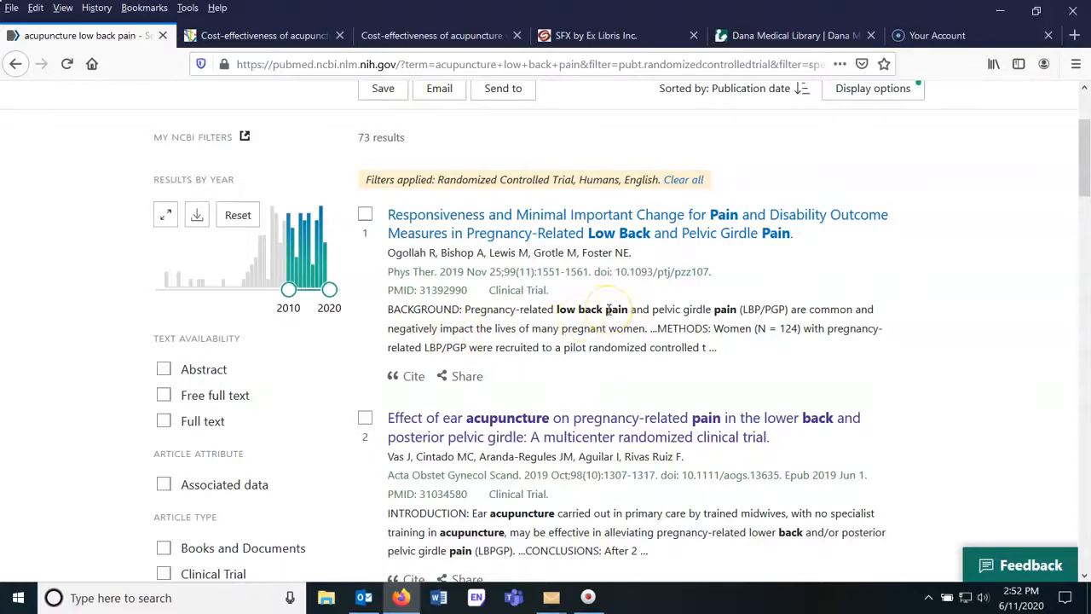
scroll(609, 311, down, 5)
click(474, 372)
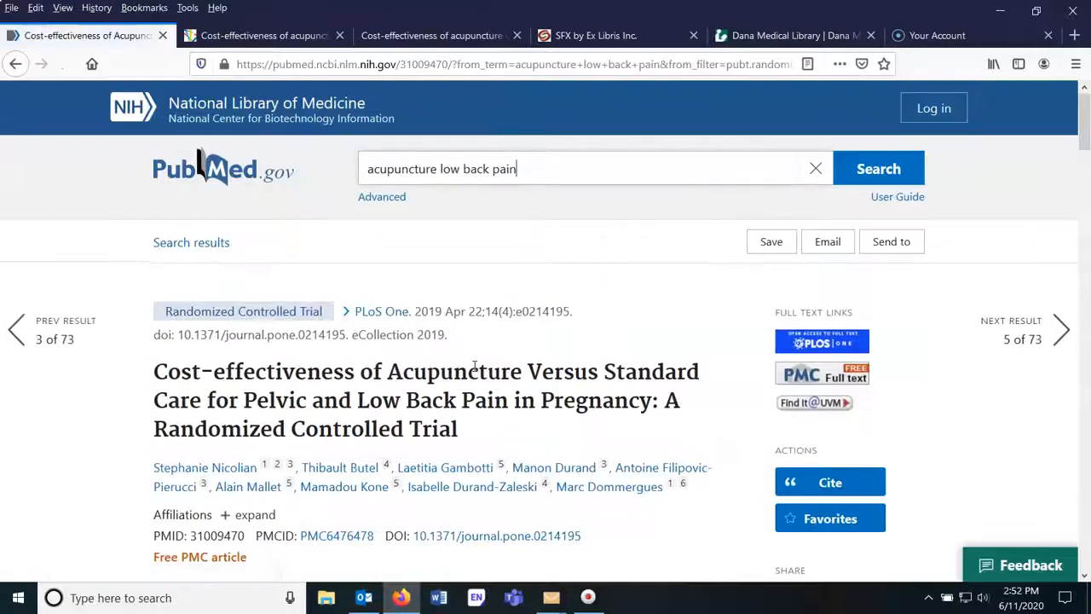
Examine the article record's abstract, figures, similar articles, references and MeSH terms, and preview the neighbouring results.
scroll(463, 280, down, 2)
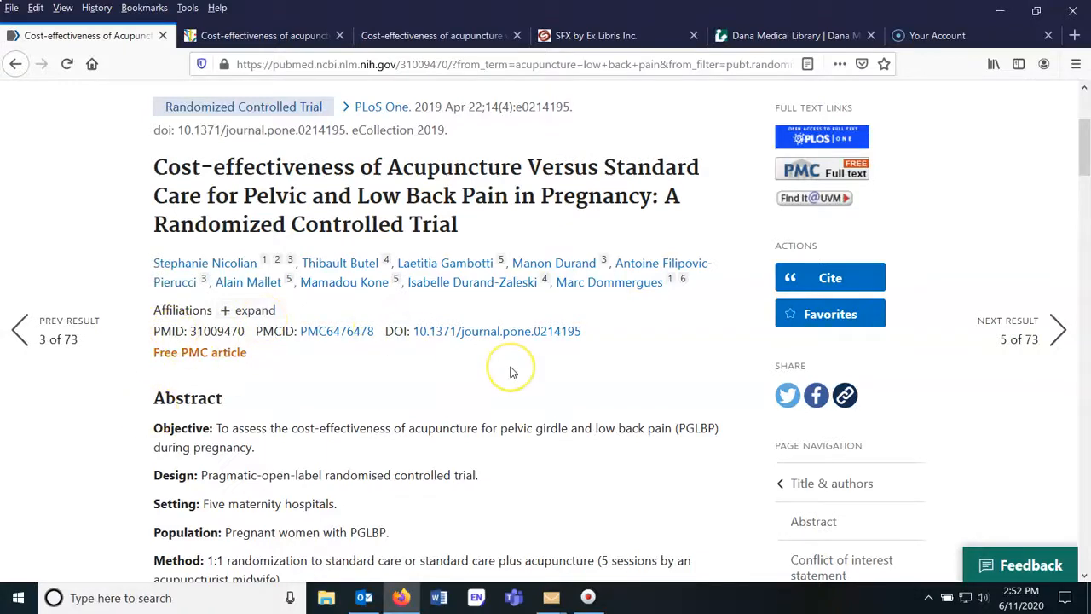
scroll(507, 369, down, 2)
scroll(293, 415, down, 5)
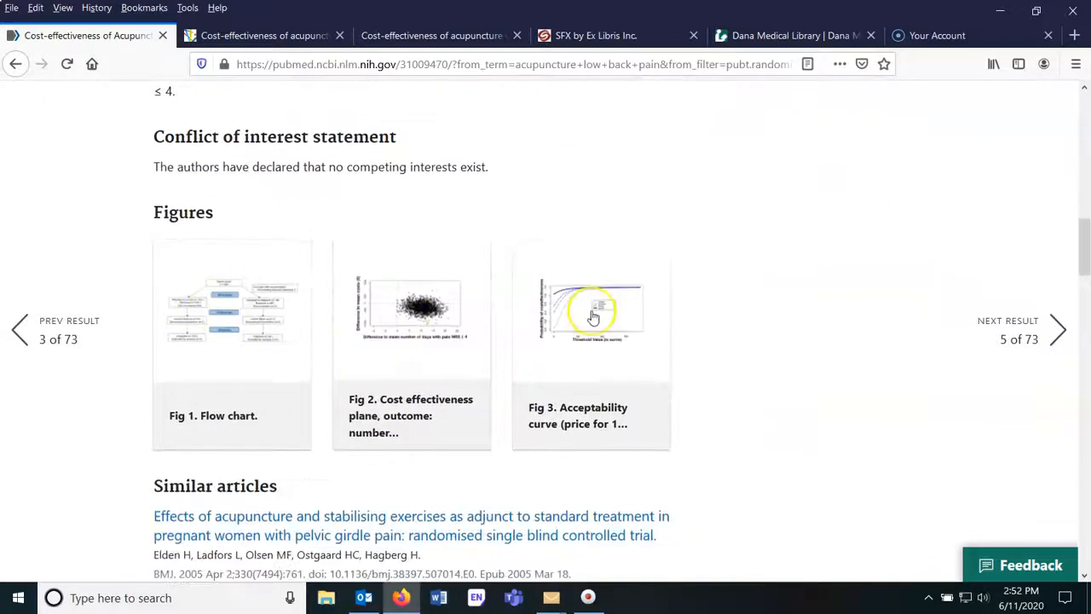
scroll(593, 317, down, 4)
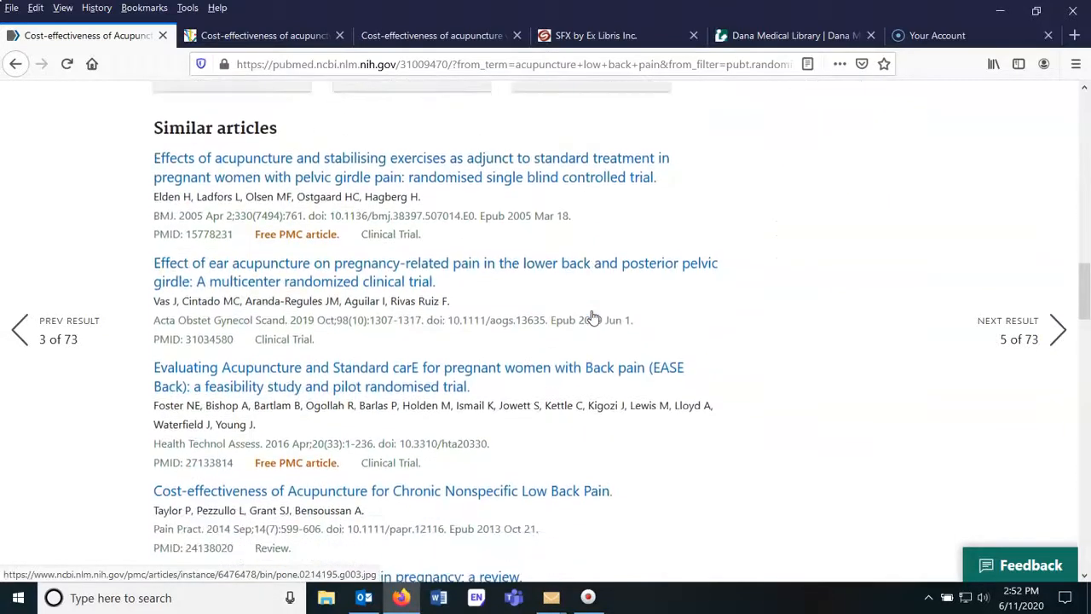
scroll(315, 300, down, 2)
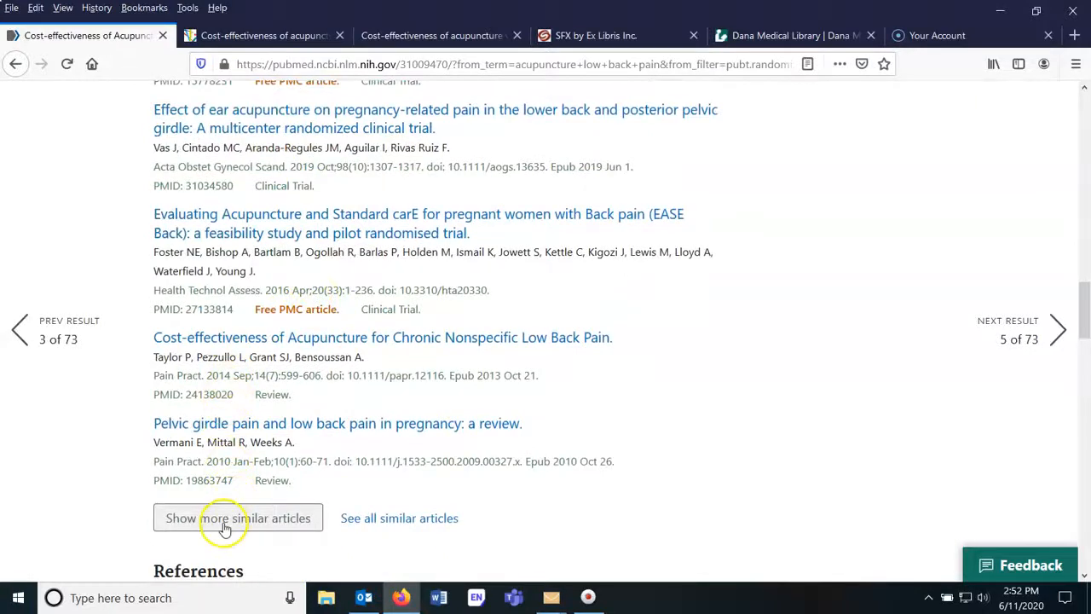
scroll(429, 358, down, 5)
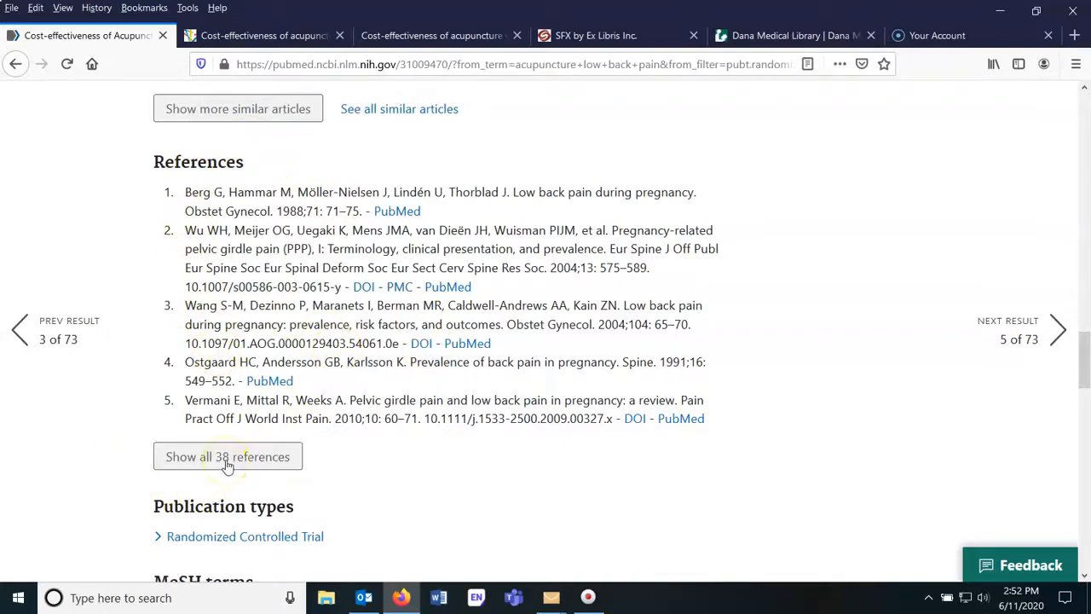
scroll(475, 345, down, 4)
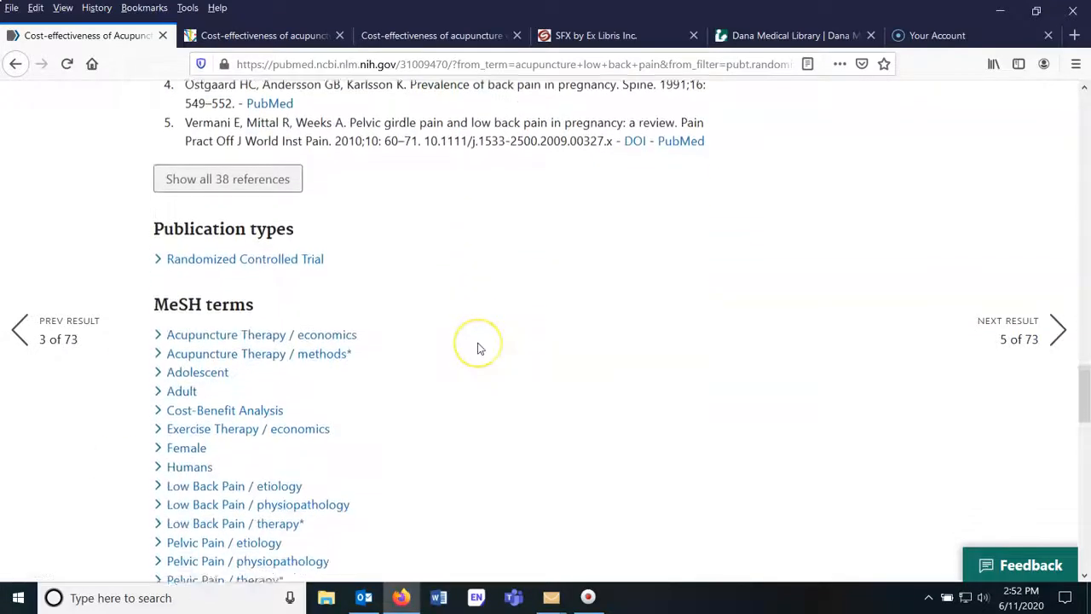
scroll(478, 347, down, 3)
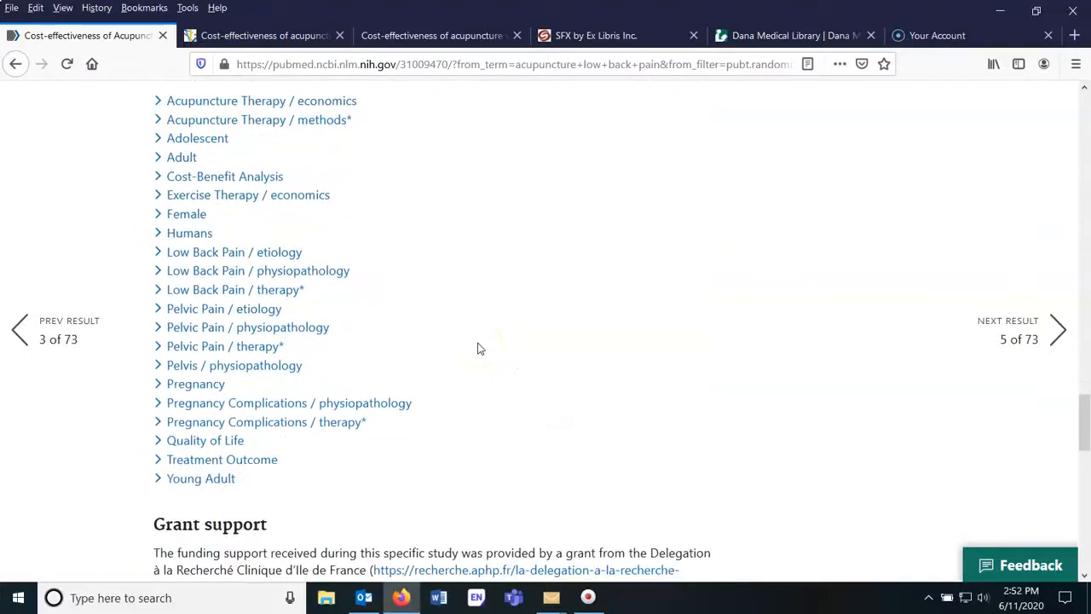
scroll(478, 348, up, 1)
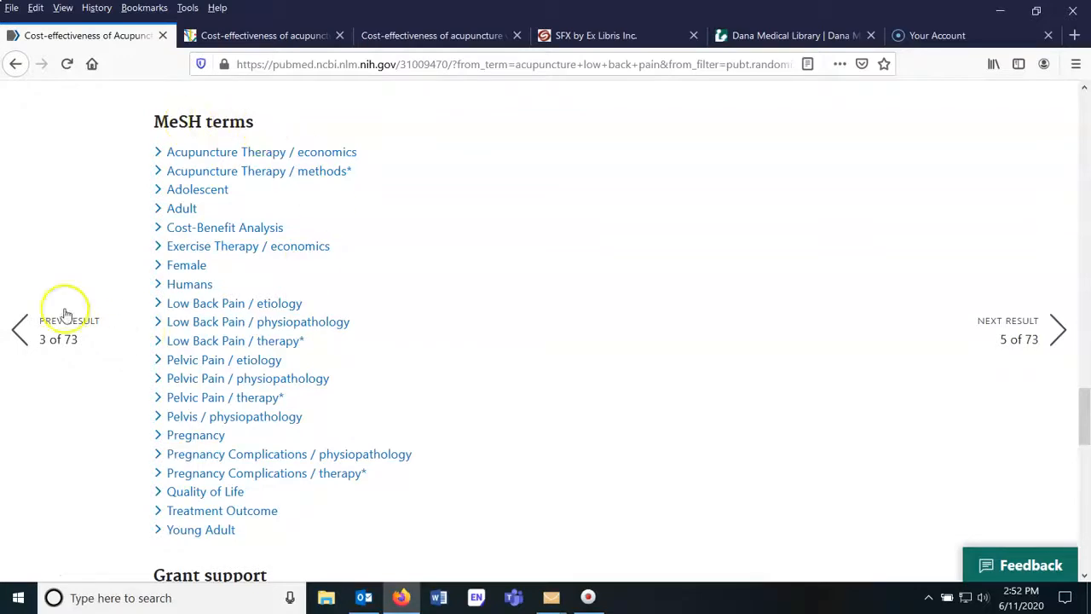
mouse_move(69, 317)
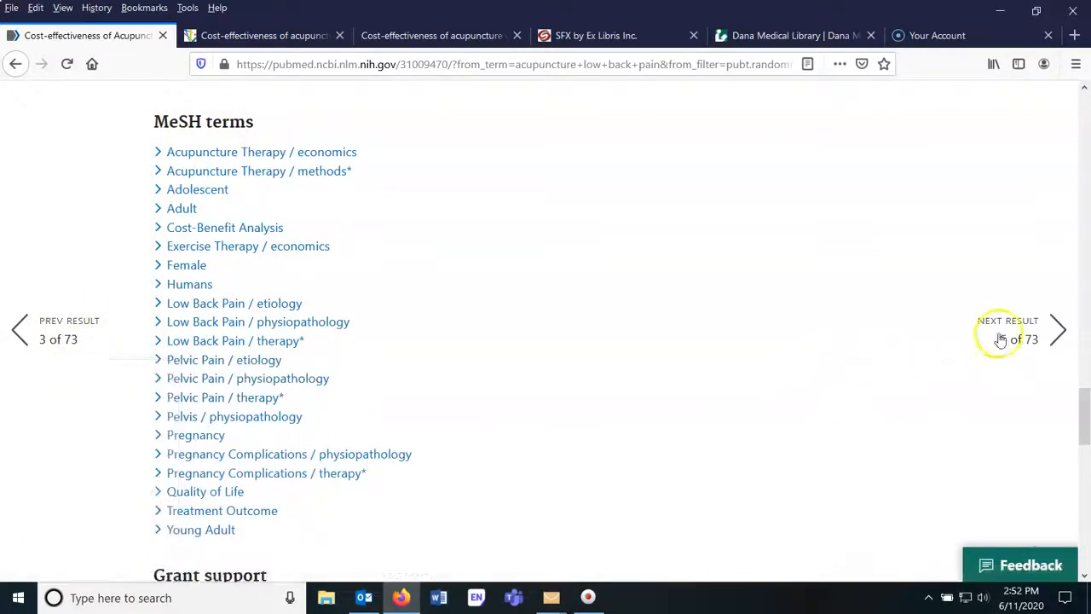
mouse_move(1011, 327)
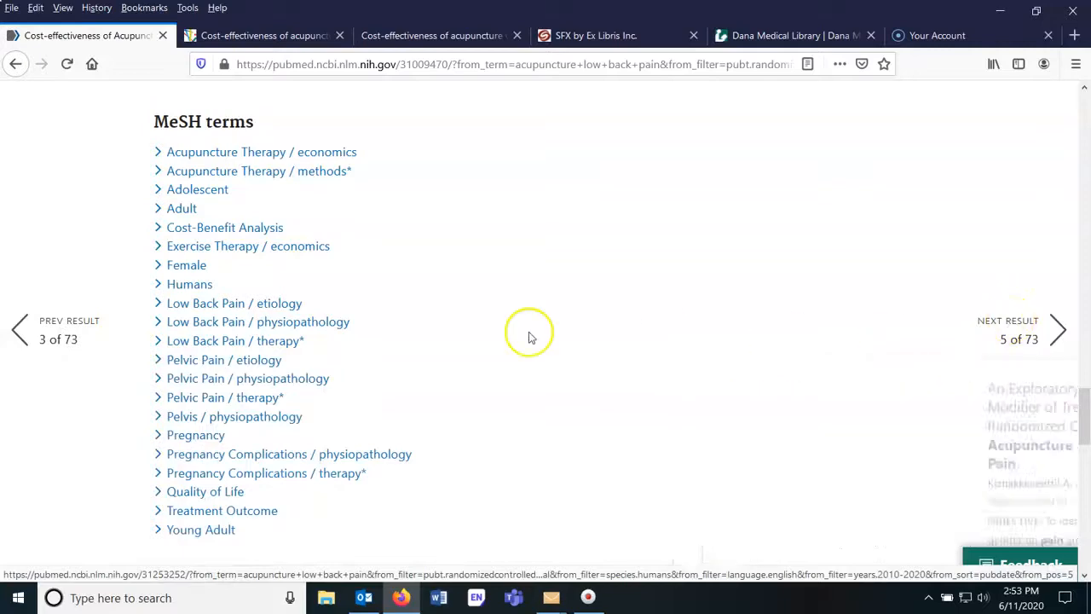
Return from the article record to the list of search results.
scroll(465, 338, up, 15)
scroll(465, 342, up, 10)
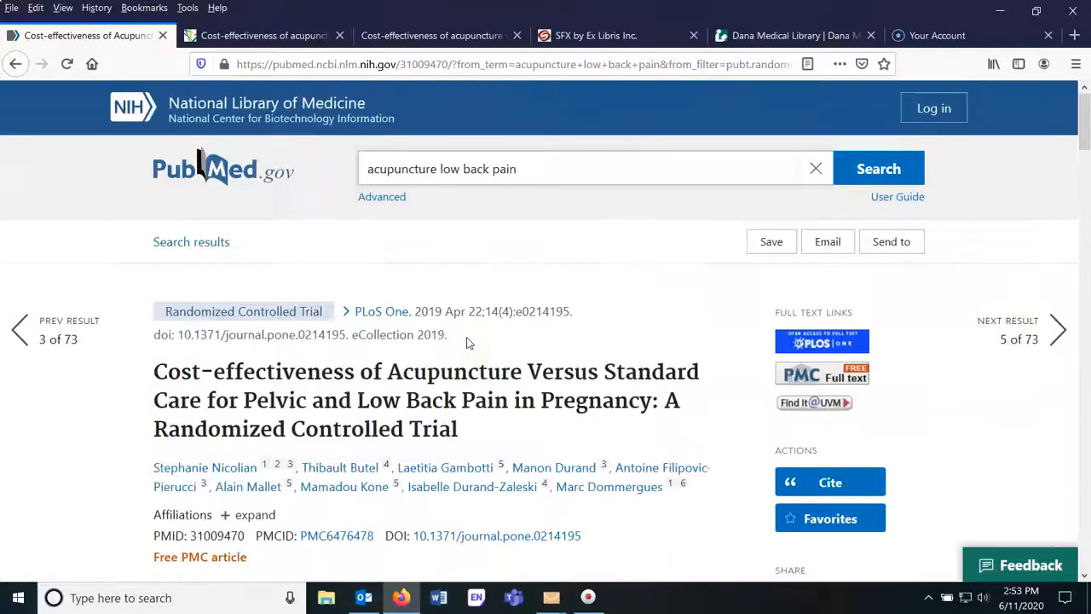
click(200, 244)
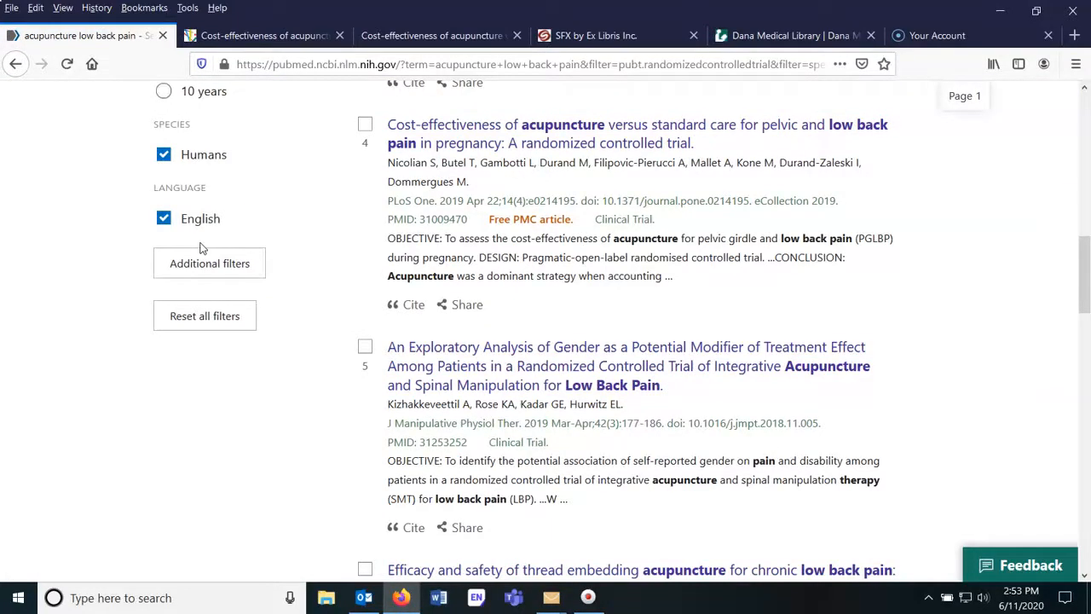
Look through the results on the current page and set the display to 50 results per page.
scroll(730, 389, up, 1)
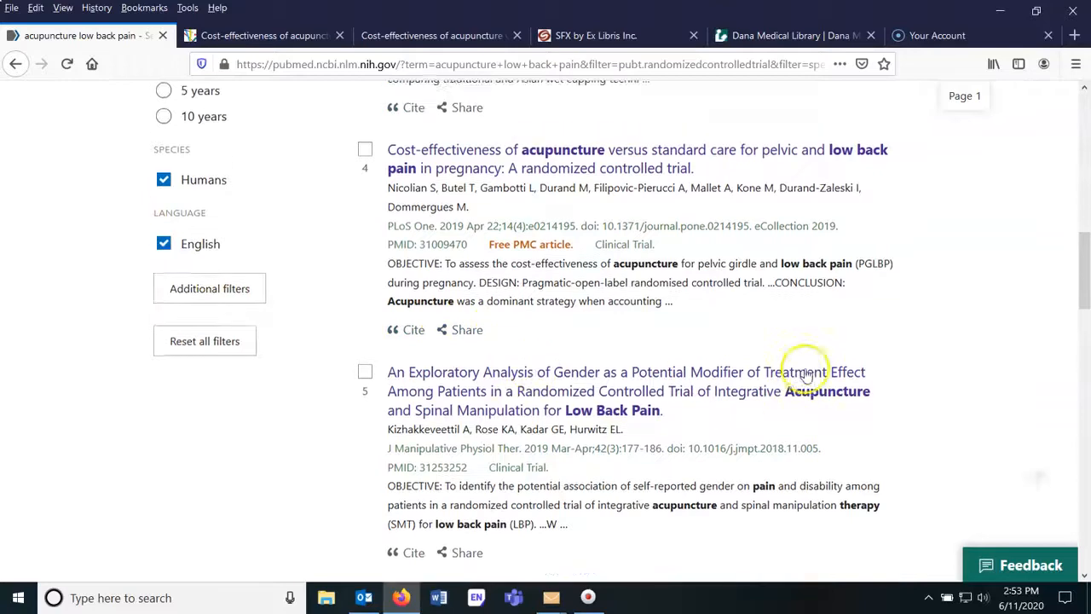
scroll(803, 370, down, 12)
scroll(804, 370, down, 3)
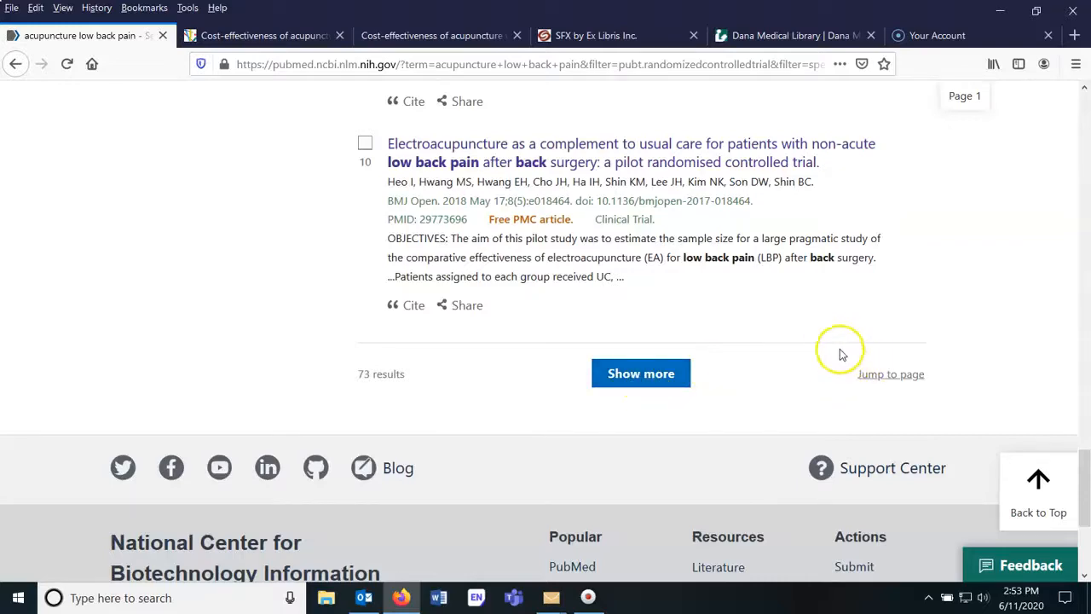
scroll(840, 355, up, 15)
scroll(840, 355, up, 7)
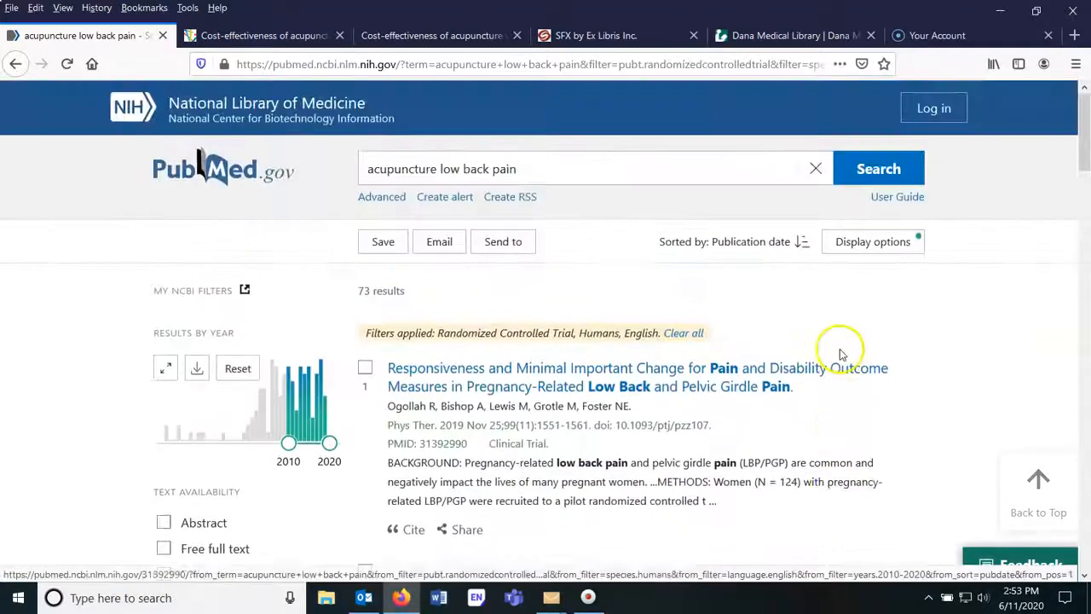
click(863, 247)
click(797, 397)
click(784, 473)
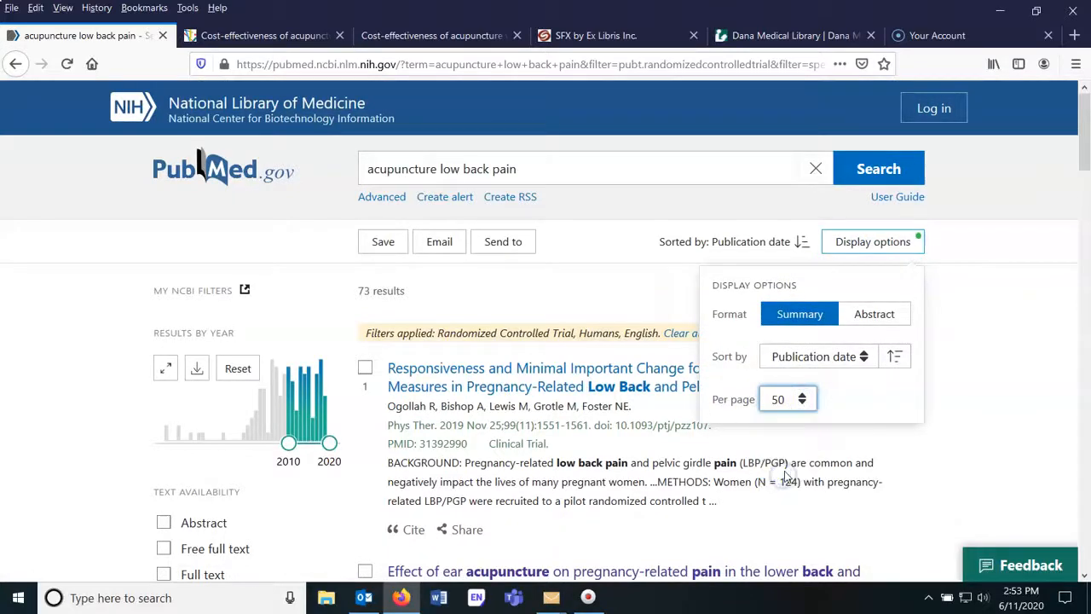
click(755, 455)
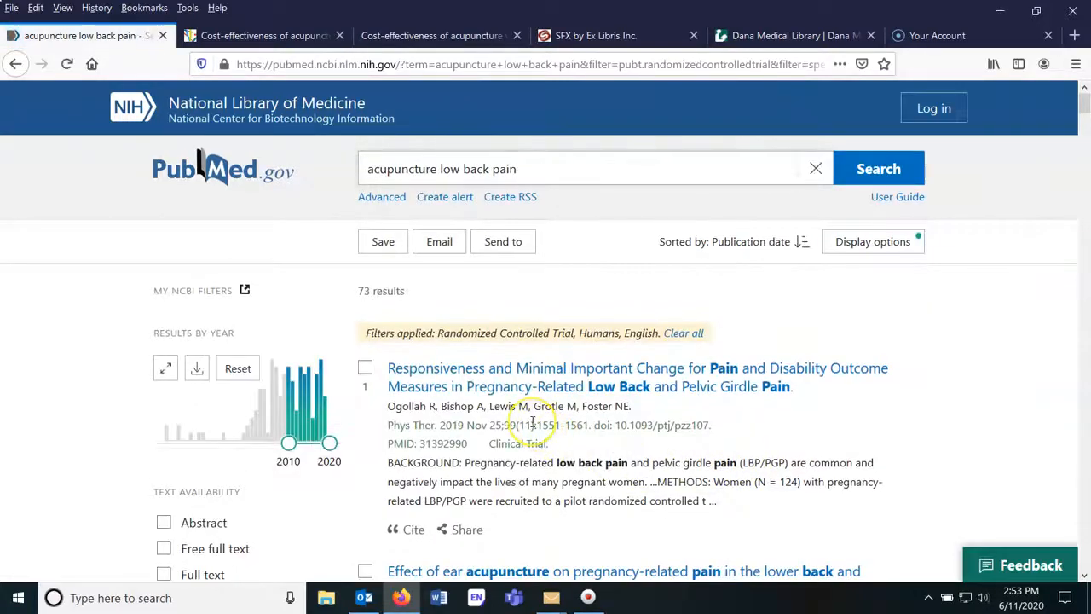
Reopen the article on acupuncture versus standard care for low back pain in pregnancy and follow its Find It@UVM full-text link.
scroll(471, 375, down, 10)
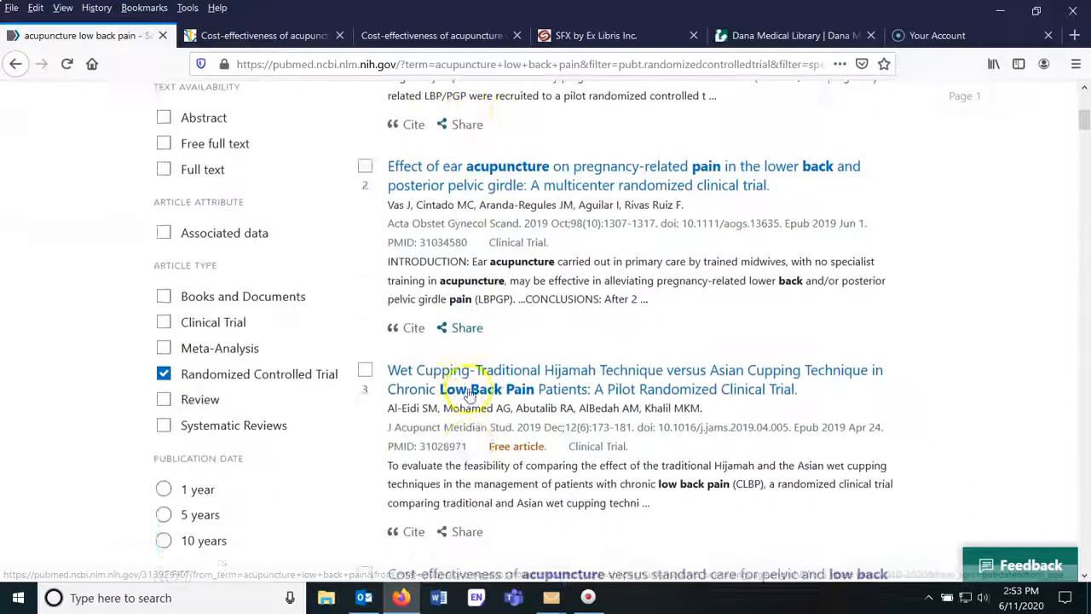
click(469, 363)
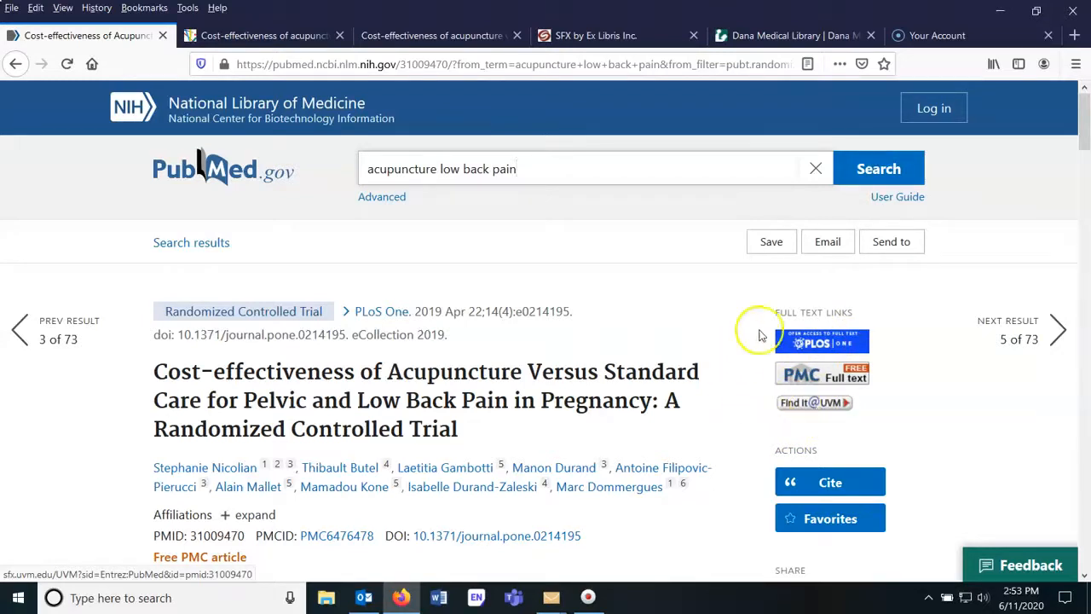
click(798, 341)
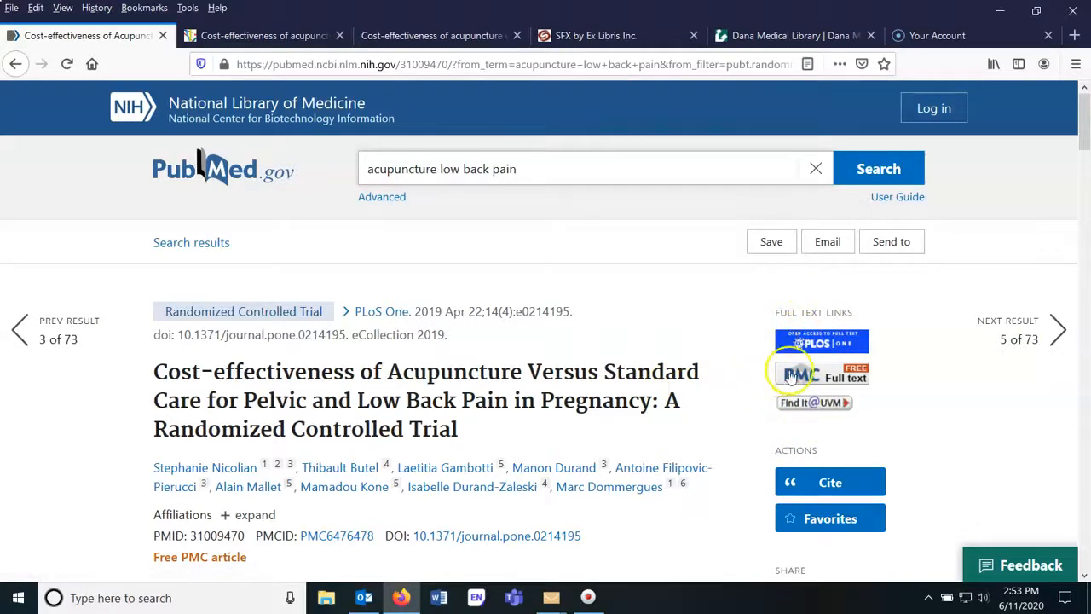
click(826, 410)
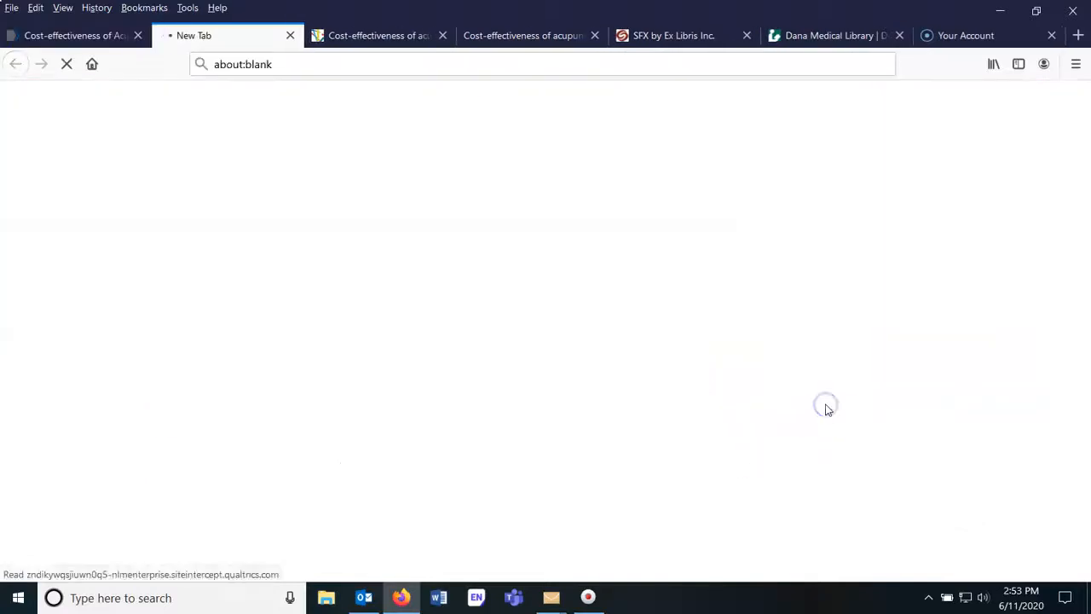
View the already open PLOS ONE article page, its PDF version, and the UVM Libraries page with interlibrary loan options.
click(388, 38)
click(553, 213)
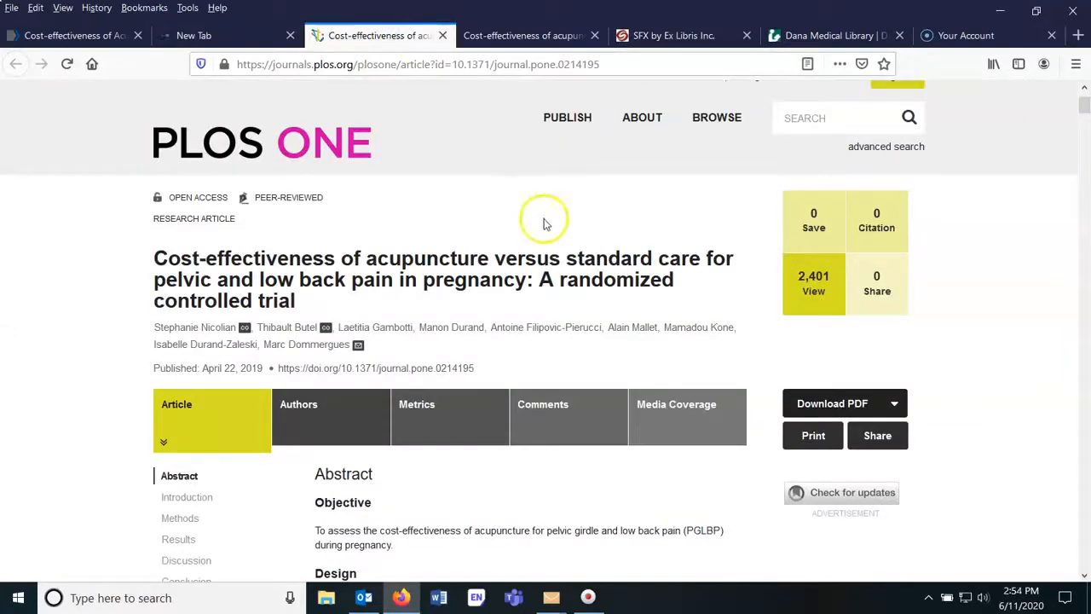
click(814, 403)
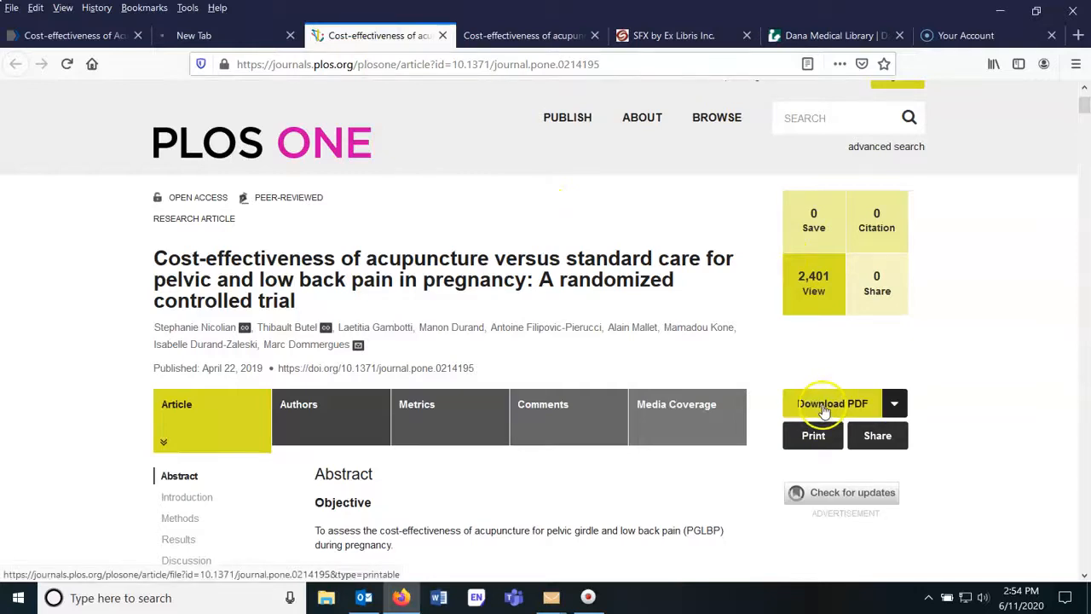
click(511, 37)
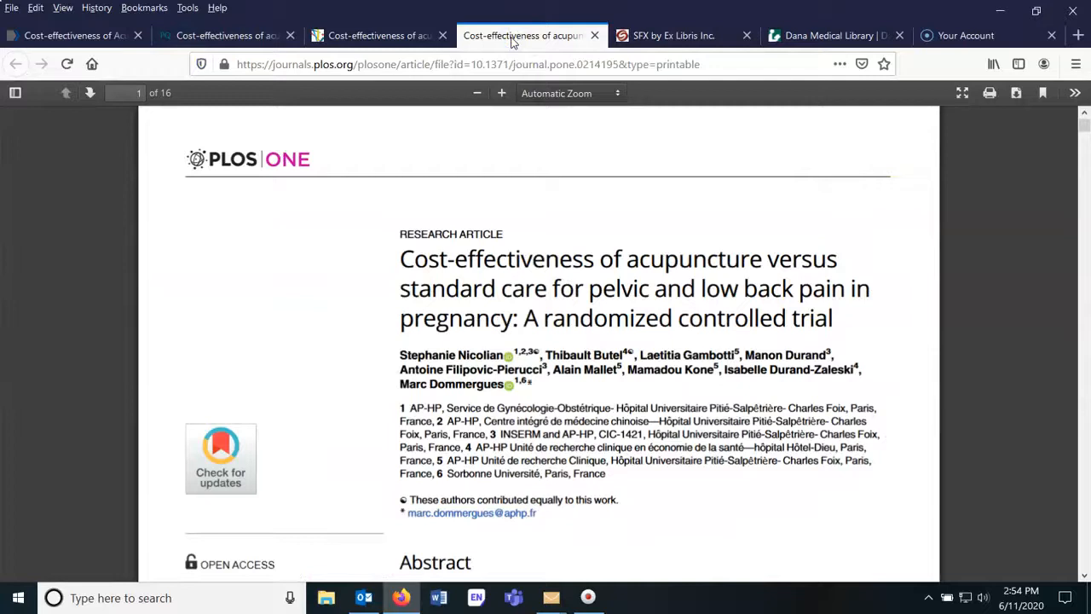
click(656, 38)
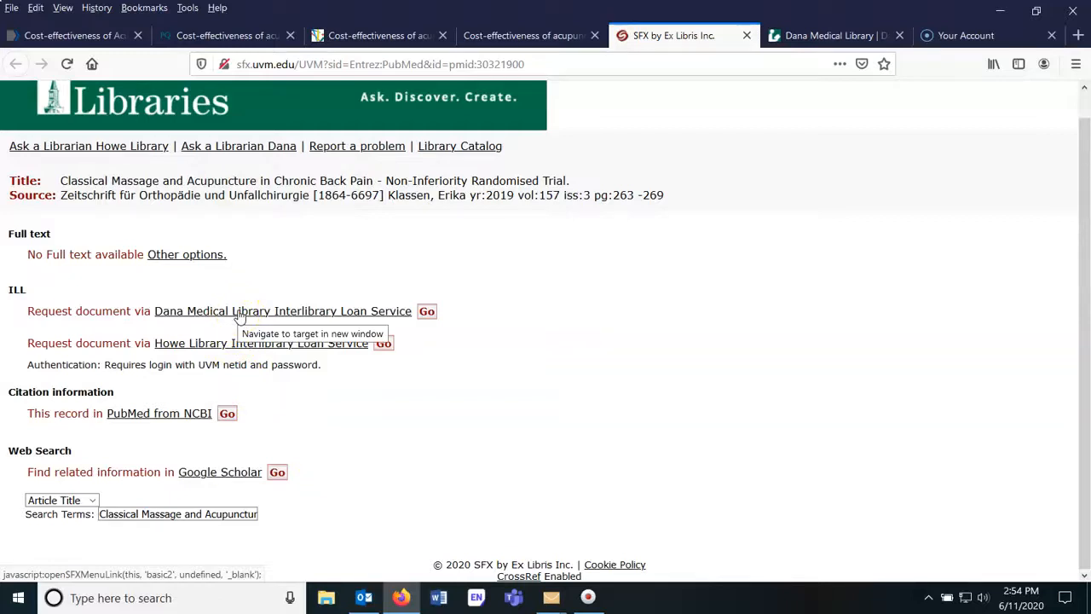
Return to the PubMed search results and select articles 4, 5 and 6.
click(74, 35)
click(213, 248)
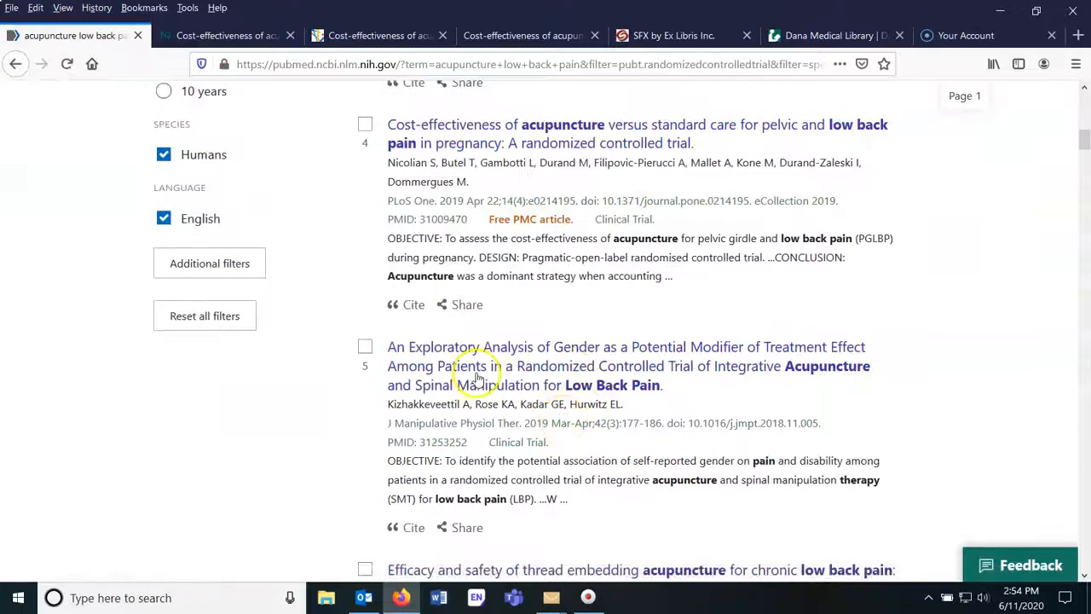
click(365, 124)
click(364, 347)
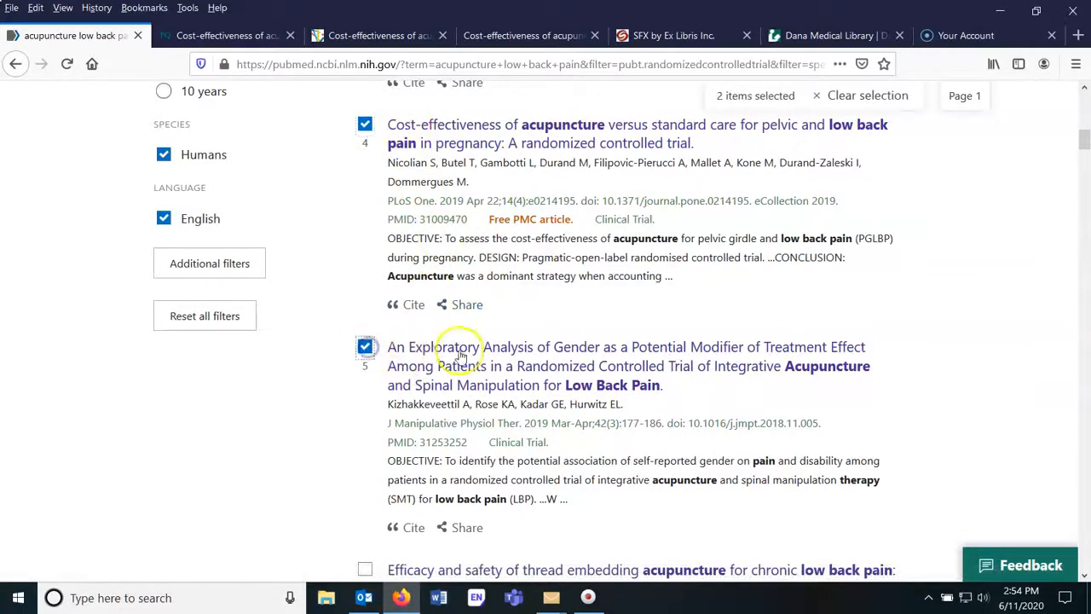
scroll(370, 345, down, 3)
click(365, 314)
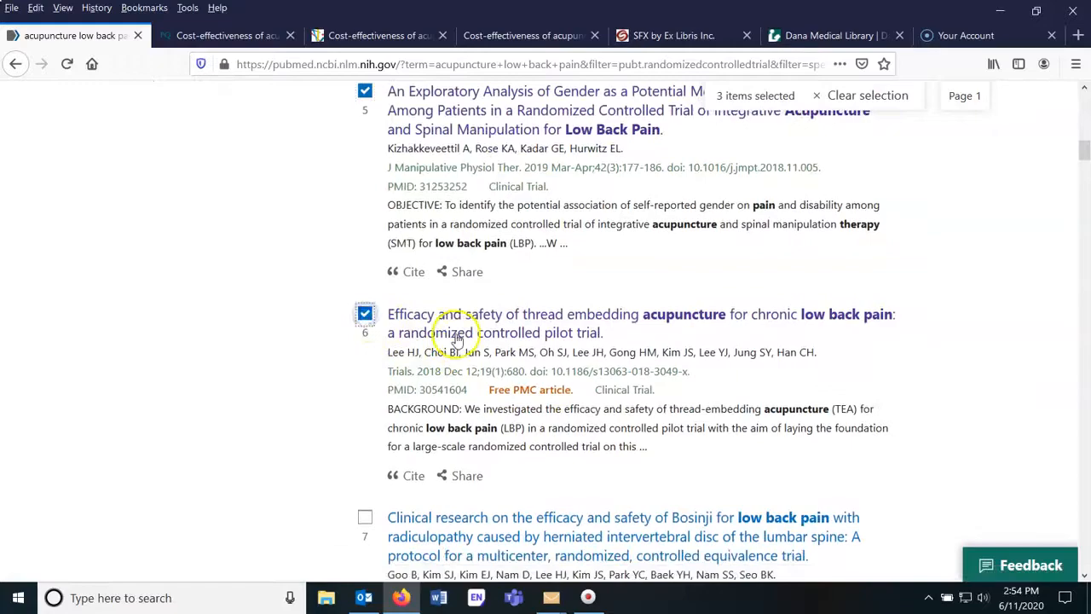
Open the save-to-file options for the selected citations, and view the available file formats and the Send to destinations.
scroll(463, 341, up, 3)
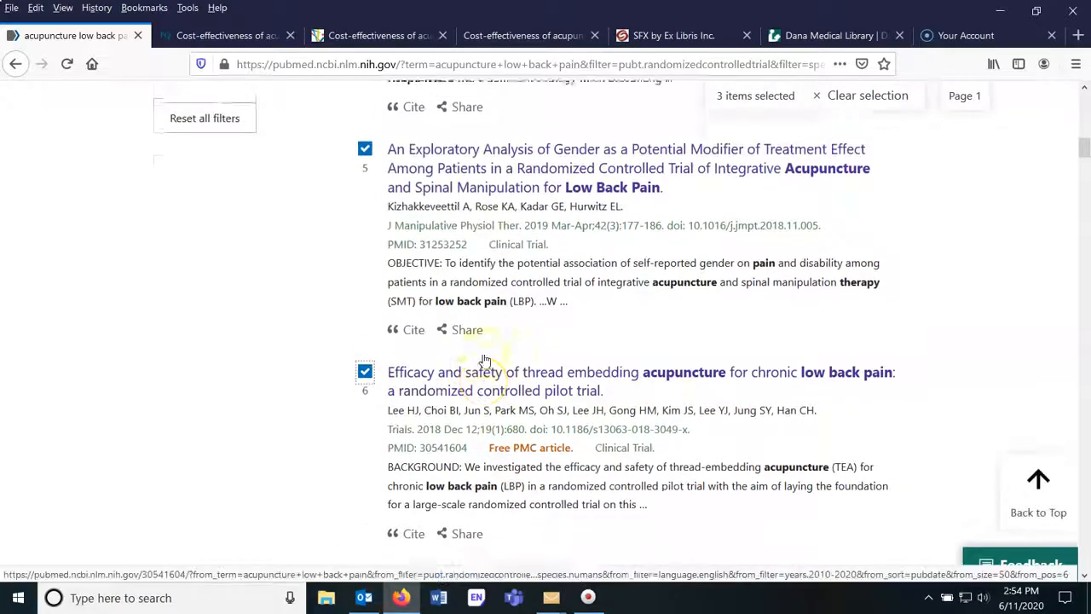
scroll(483, 353, up, 10)
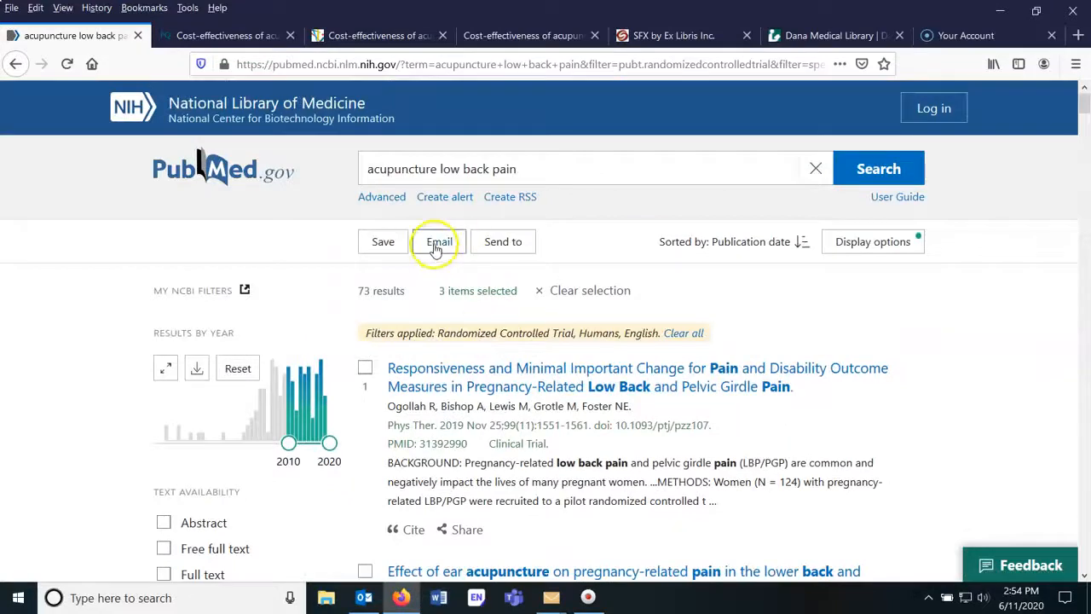
click(383, 243)
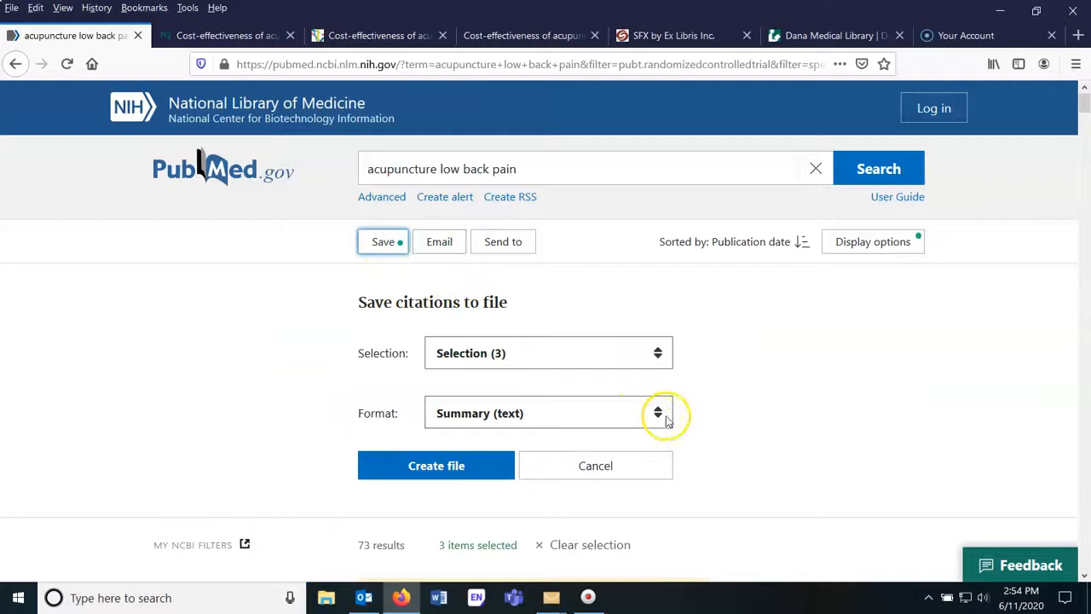
click(657, 412)
click(617, 289)
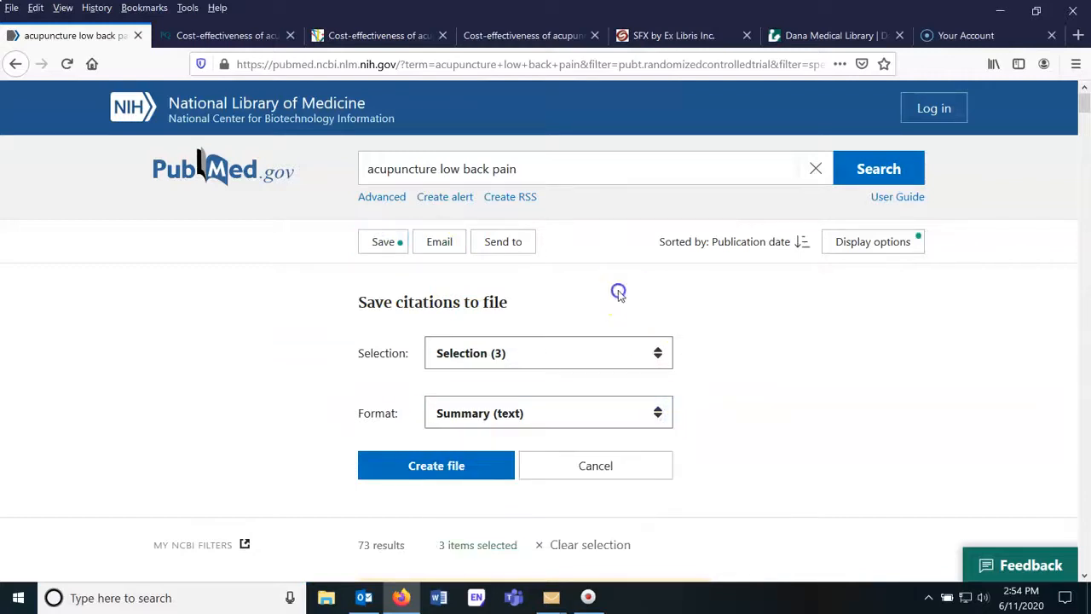
click(503, 242)
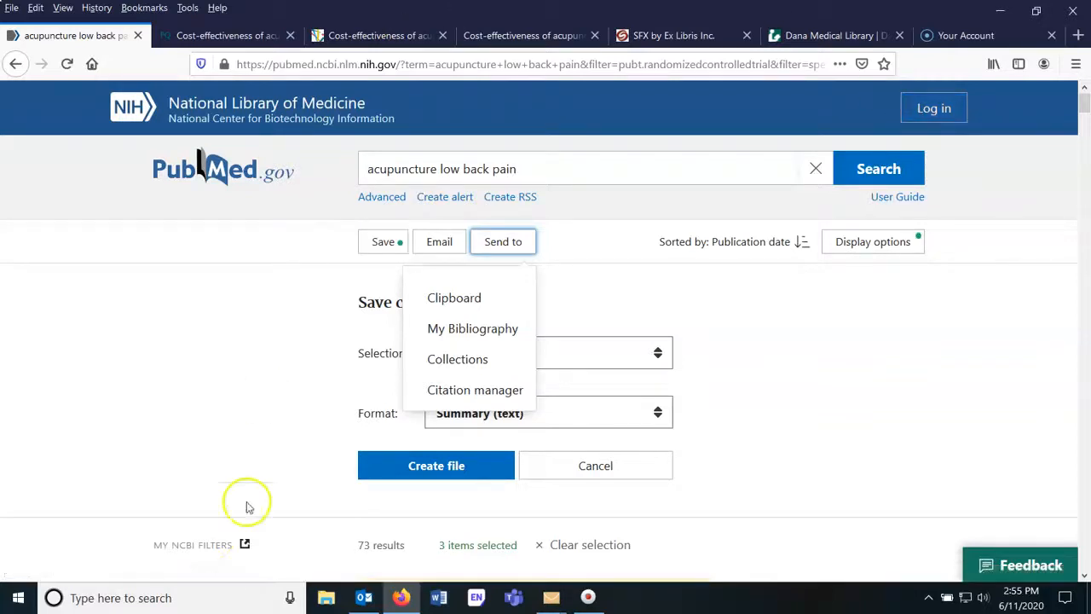
click(17, 571)
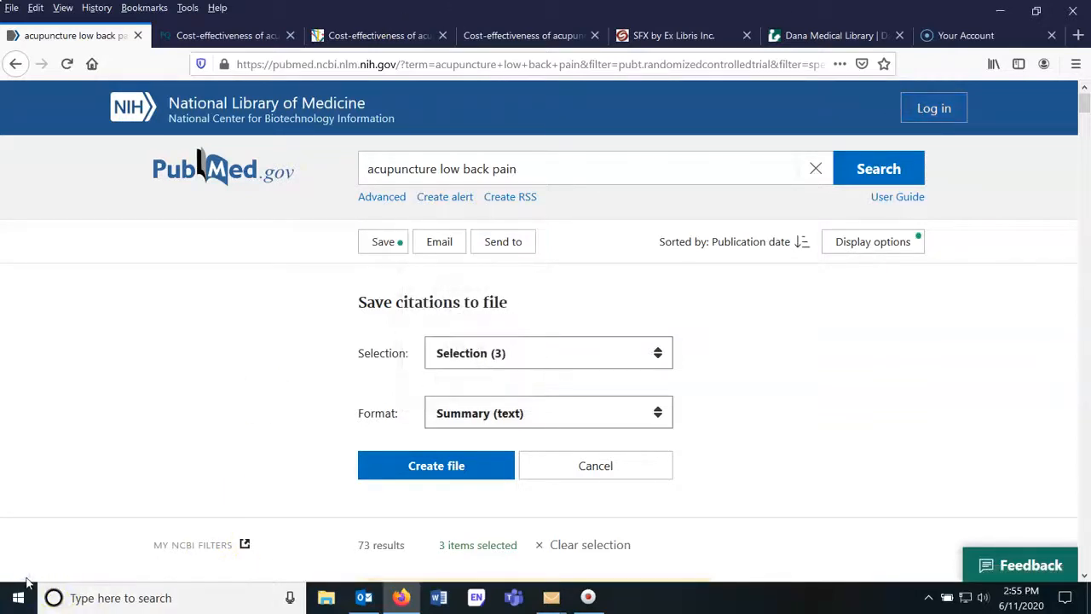